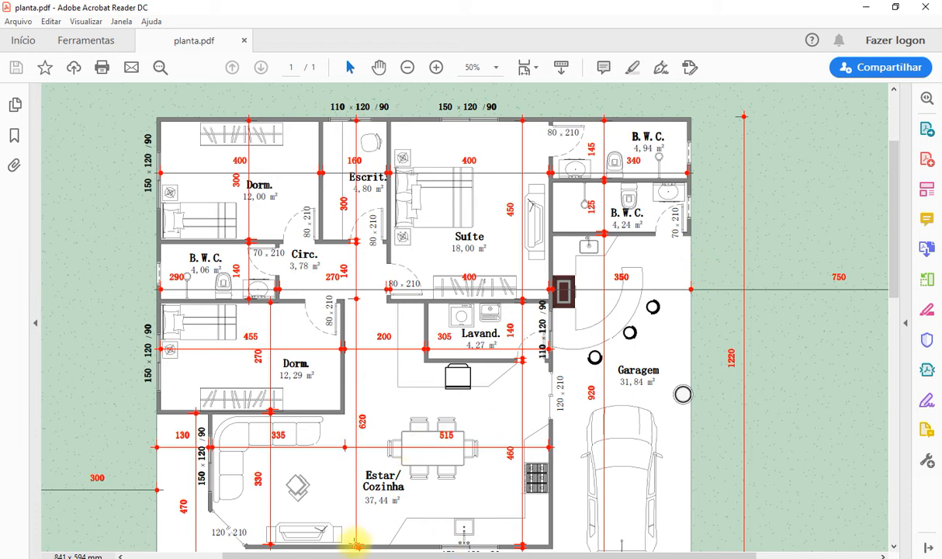
Examine the floor plan in planta.pdf, going over the rooms, walls, veranda and garage
scroll(481, 440, down, 2)
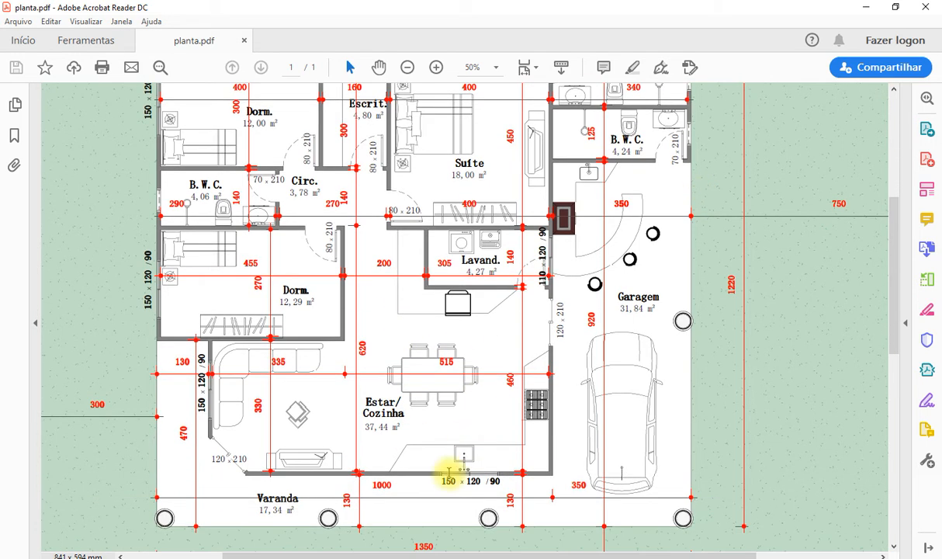
scroll(361, 500, up, 1)
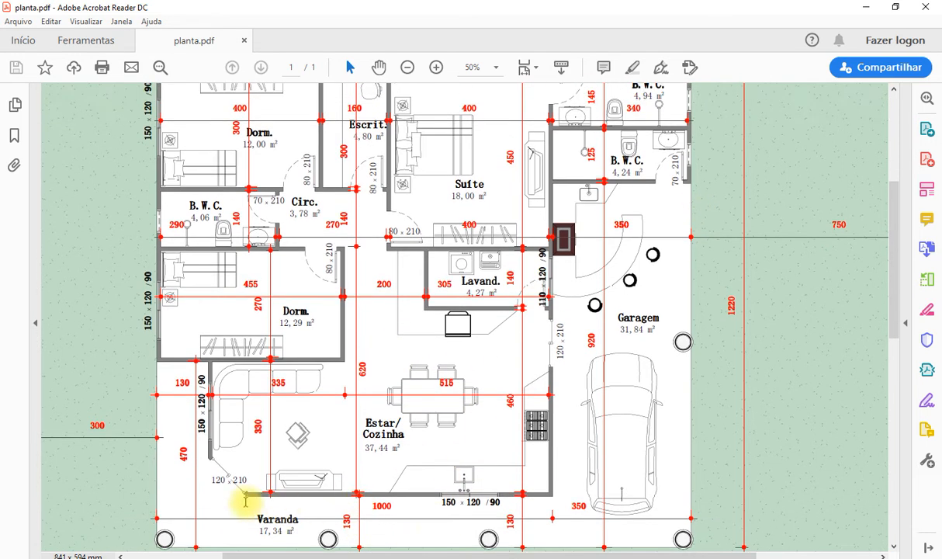
scroll(543, 498, up, 1)
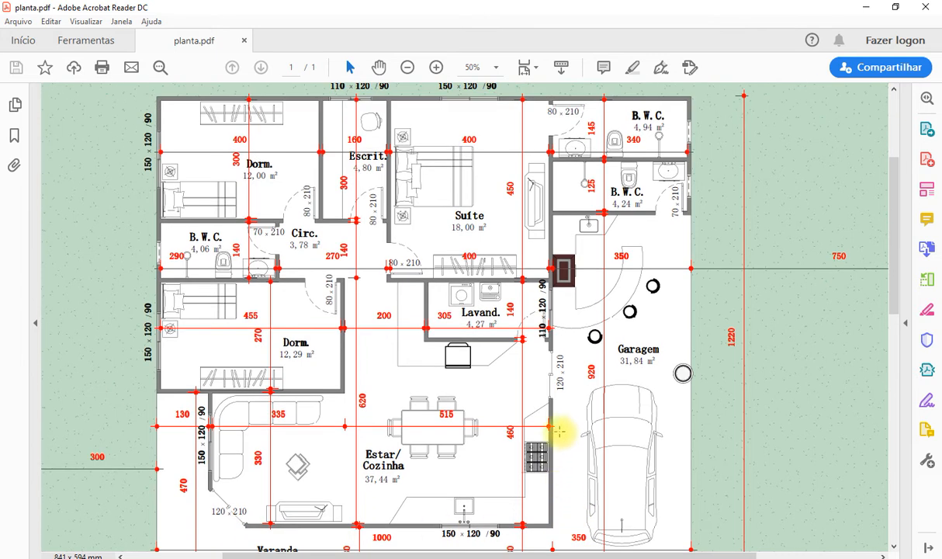
scroll(574, 241, up, 1)
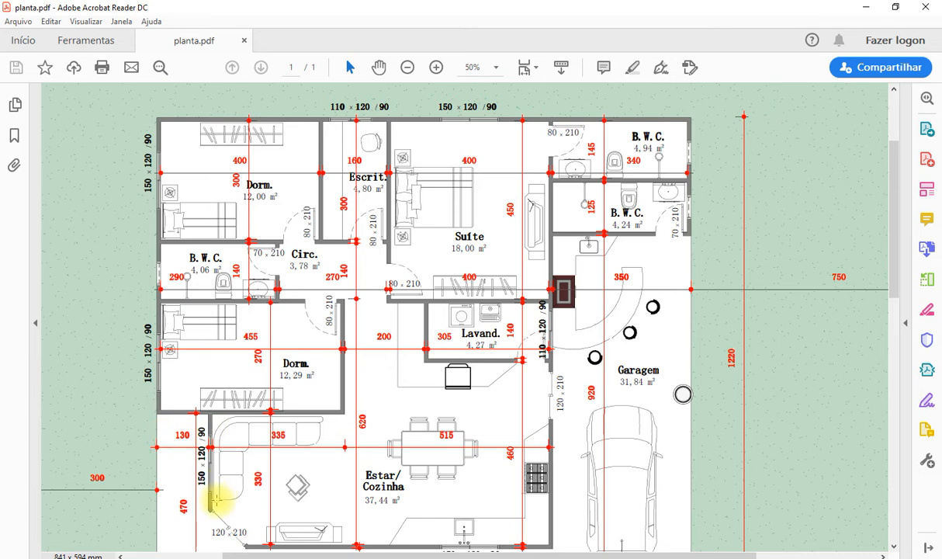
scroll(219, 502, down, 2)
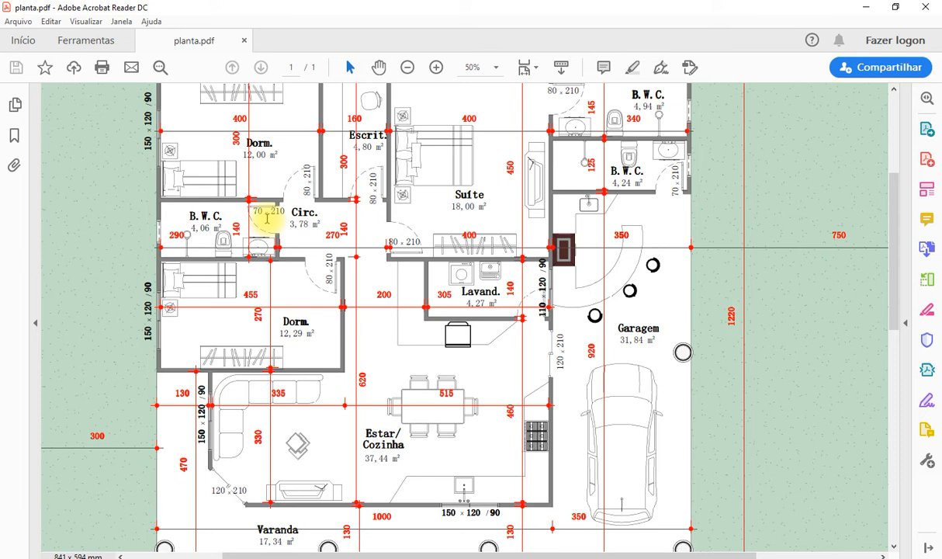
scroll(267, 218, up, 1)
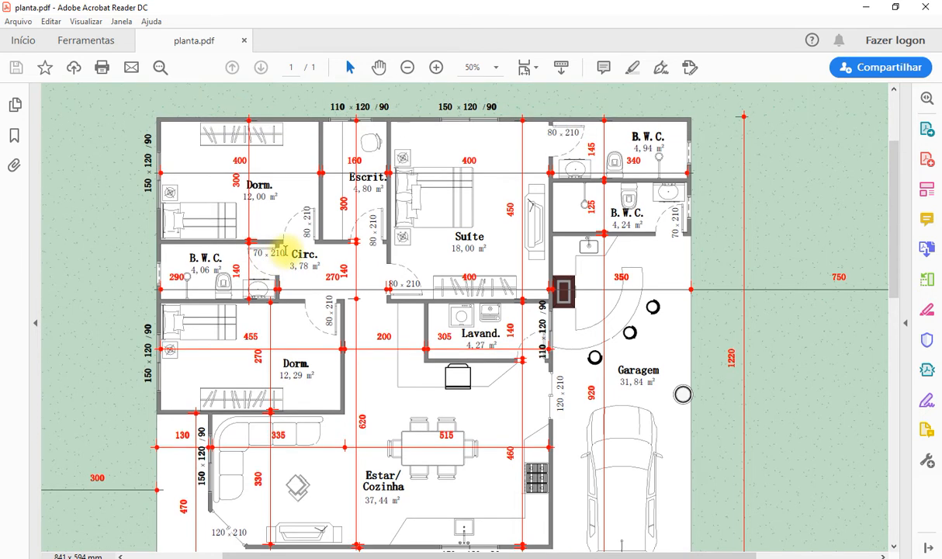
scroll(311, 260, down, 1)
scroll(505, 498, down, 1)
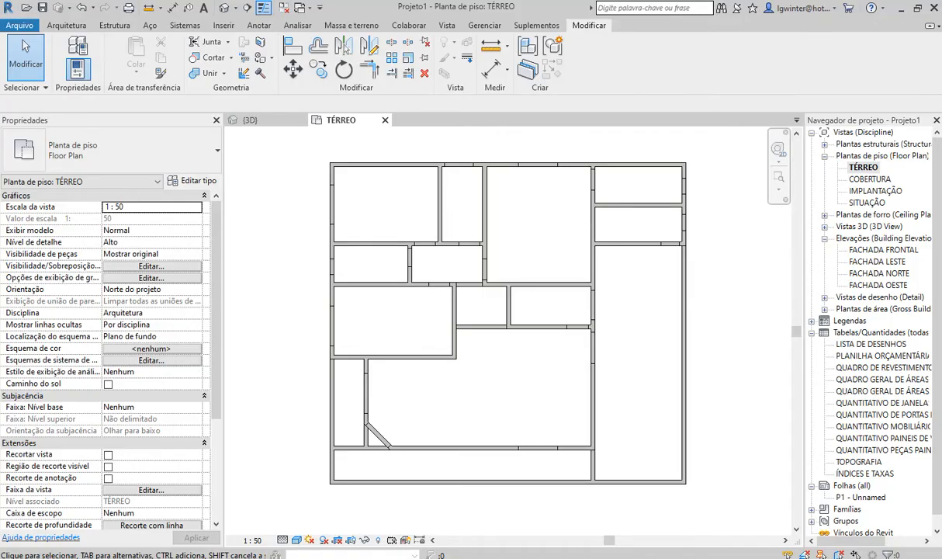
Inspect the base offset and unconnected height of the foundation beam wall below the upper rooms in Revit's TÉRREO plan
scroll(438, 302, up, 1)
scroll(362, 233, up, 1)
click(363, 233)
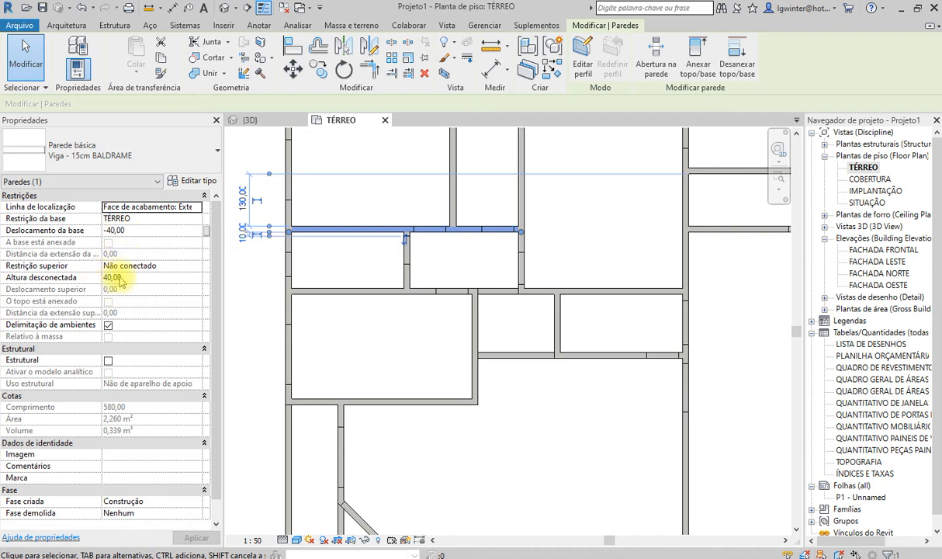
click(268, 260)
scroll(332, 238, down, 4)
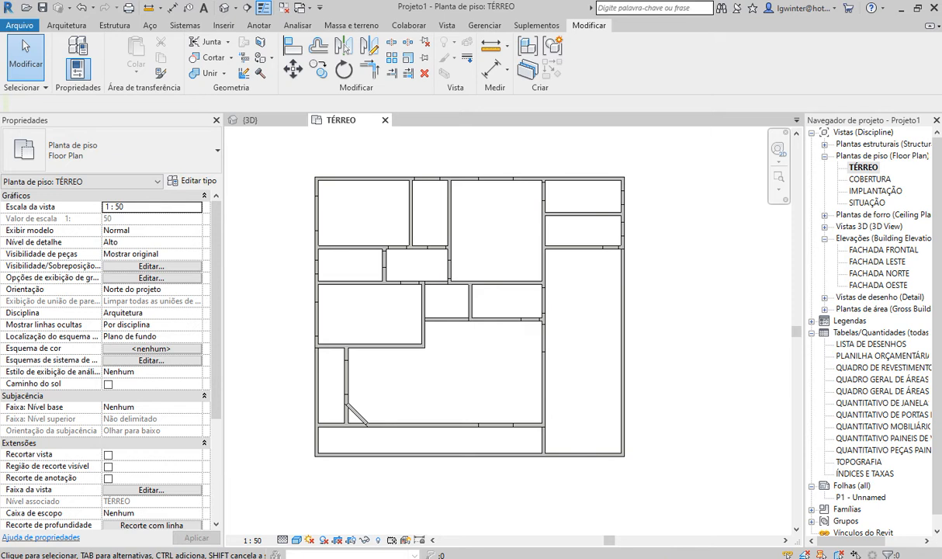
scroll(256, 430, up, 2)
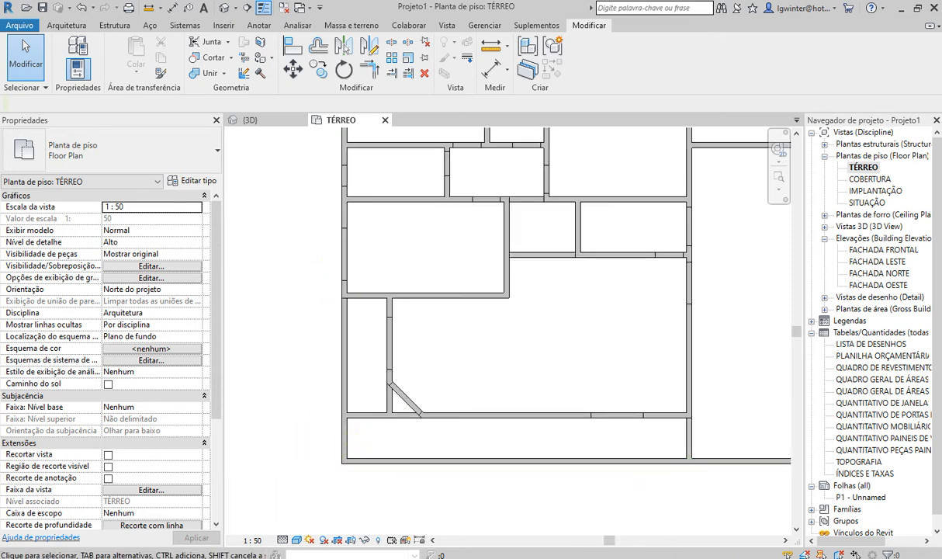
Compare the veranda and garage area in planta.pdf with the foundation beams in Revit's TÉRREO plan
key(alt+Tab)
scroll(353, 488, down, 1)
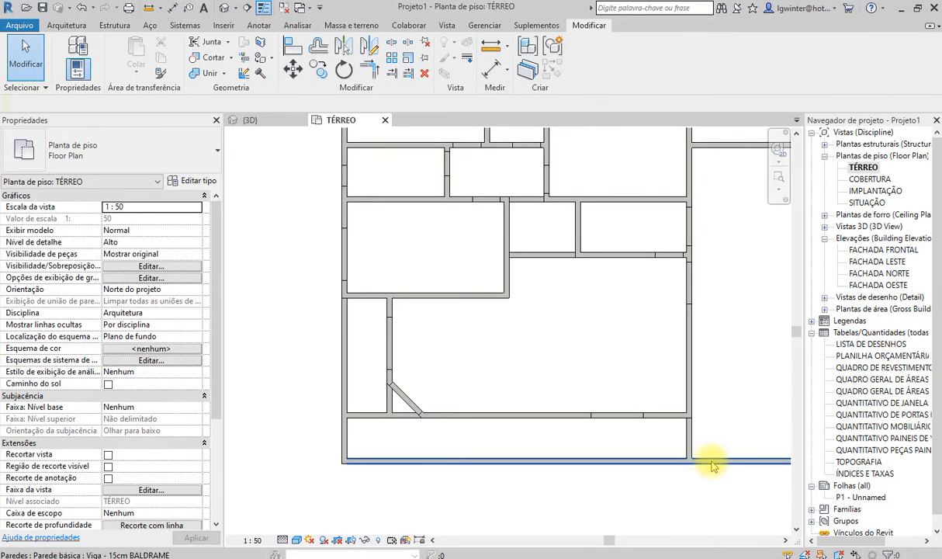
key(alt+Tab)
scroll(589, 330, down, 3)
middle_drag(589, 330, 544, 399)
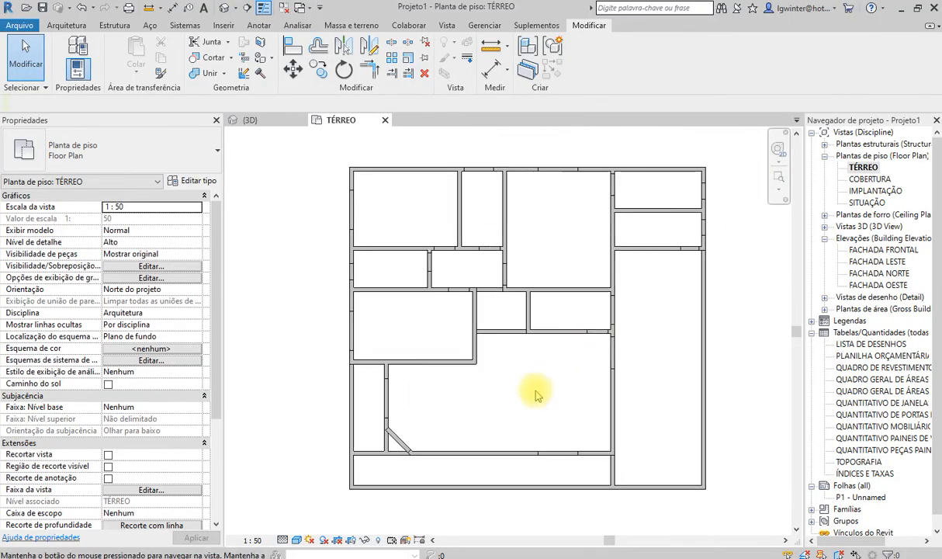
Review the PLANILHA ORÇAMENTÁRIA schedule and return to the TÉRREO floor plan
scroll(607, 375, up, 1)
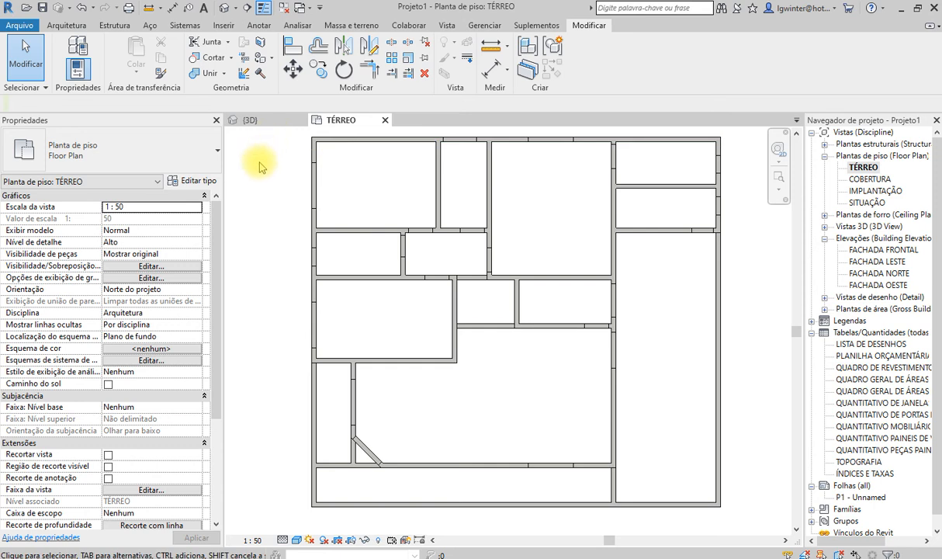
double_click(864, 356)
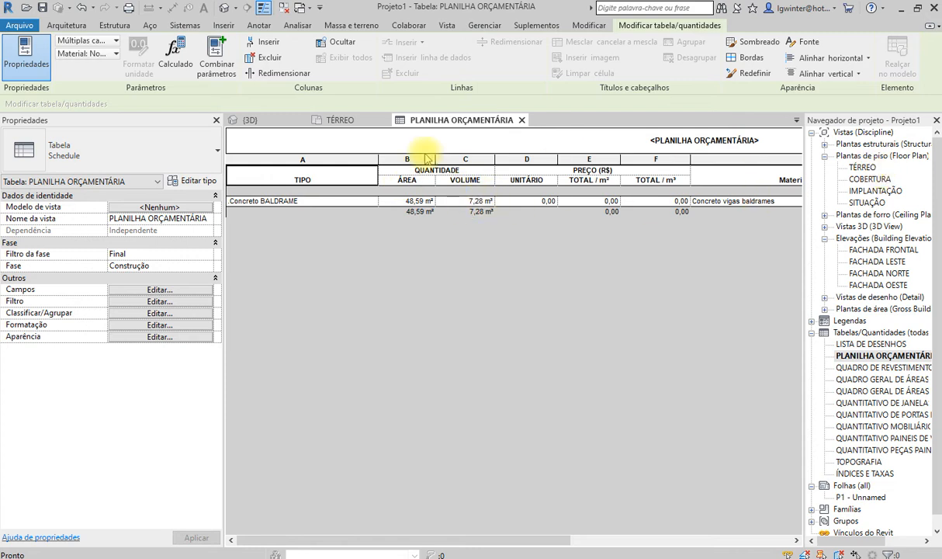
double_click(862, 166)
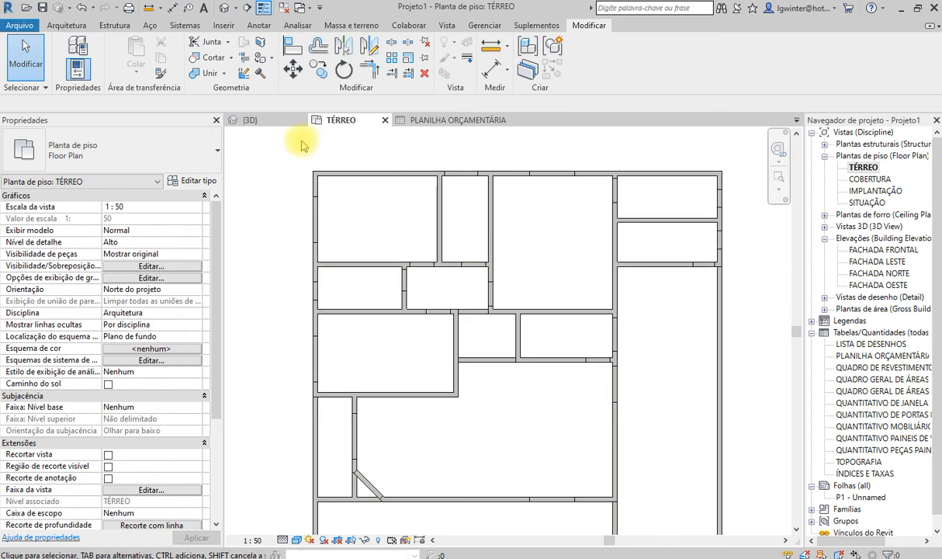
Start the Wall command with the basic 15cm type and begin duplicating that type
click(67, 25)
click(155, 147)
click(72, 50)
click(72, 50)
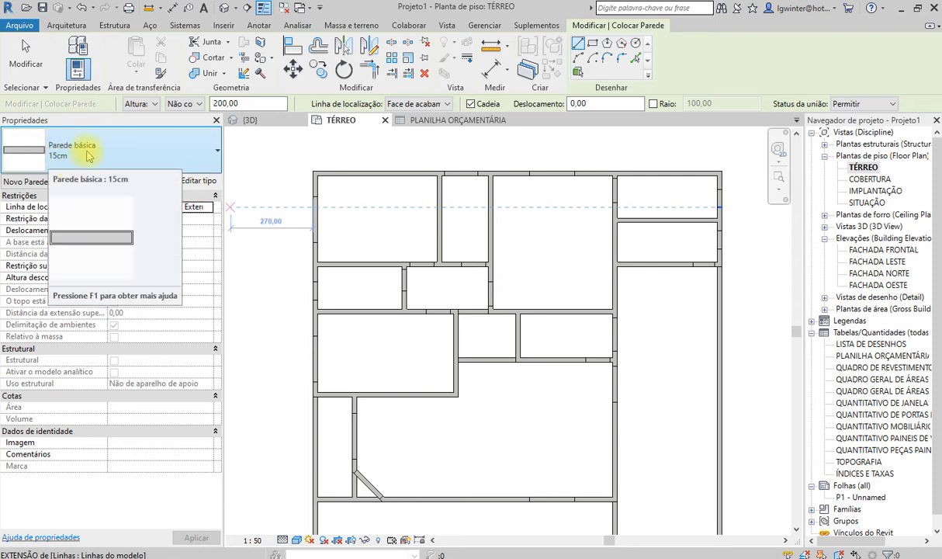
click(190, 183)
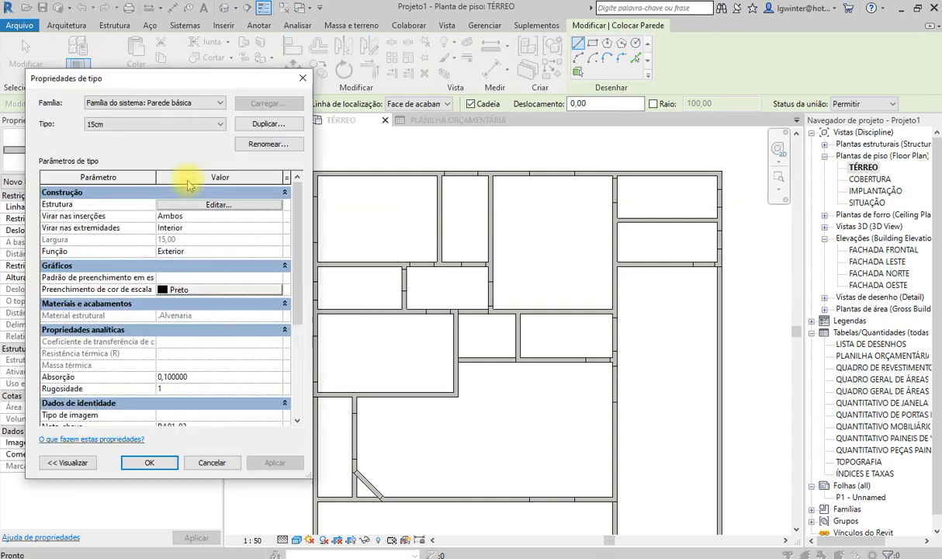
click(264, 125)
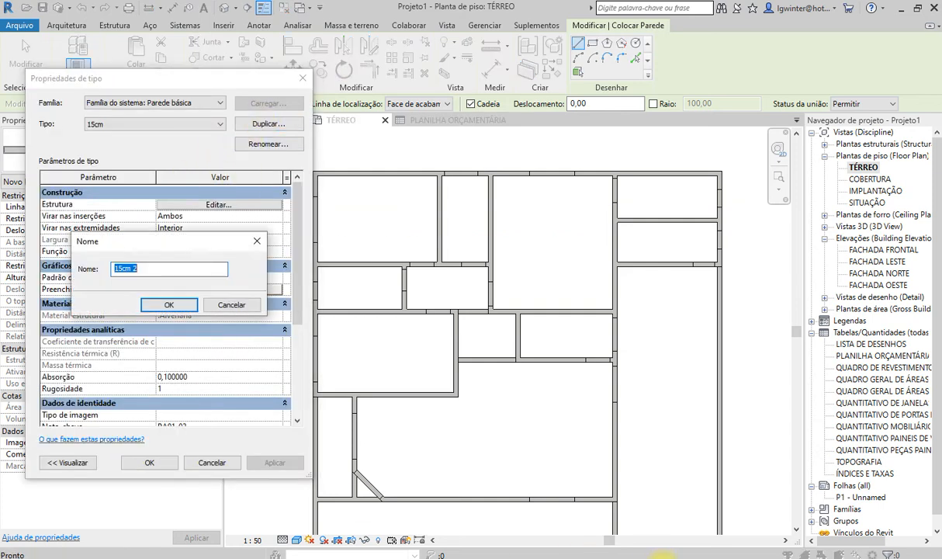
Examine the outer bedroom walls up close in planta.pdf and return to Revit's type naming dialog
click(662, 557)
scroll(445, 369, up, 2)
scroll(366, 197, up, 1)
ctrl+scroll(149, 169, up, 2)
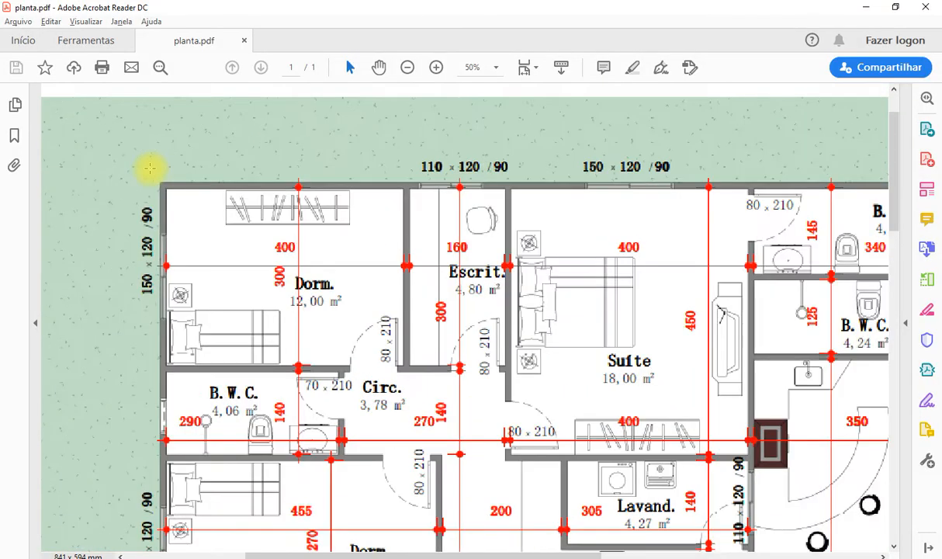
ctrl+scroll(149, 168, up, 3)
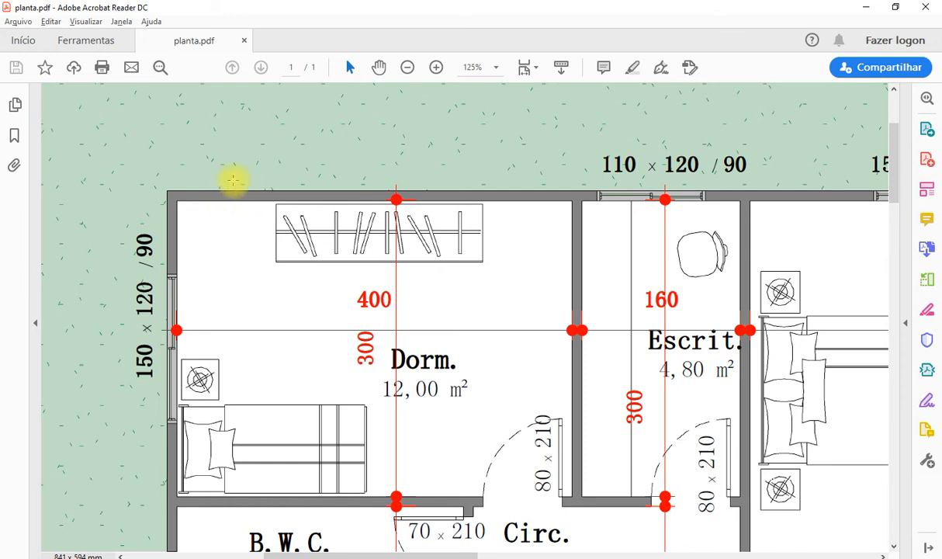
click(866, 8)
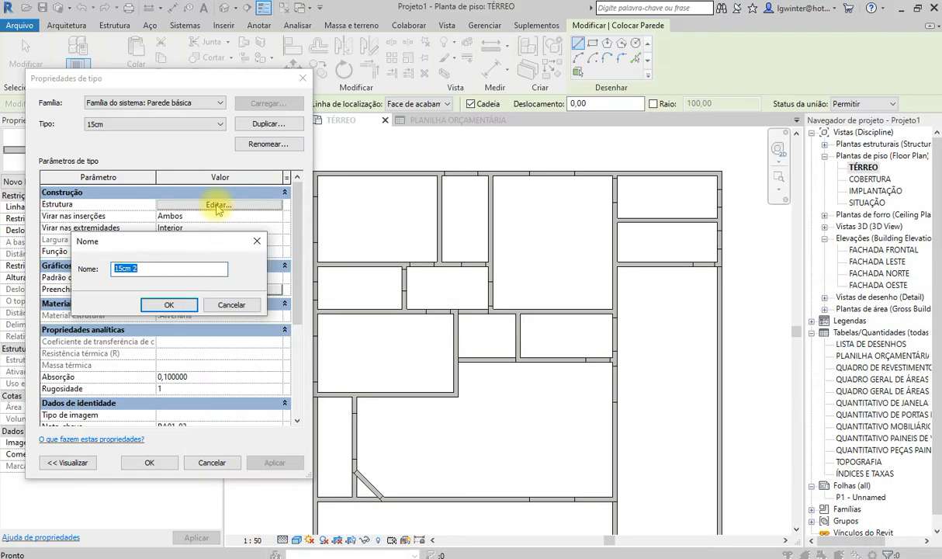
Name the duplicated wall type INT PIN / EXT PIN
text(INT PIN ; EXT PIN)
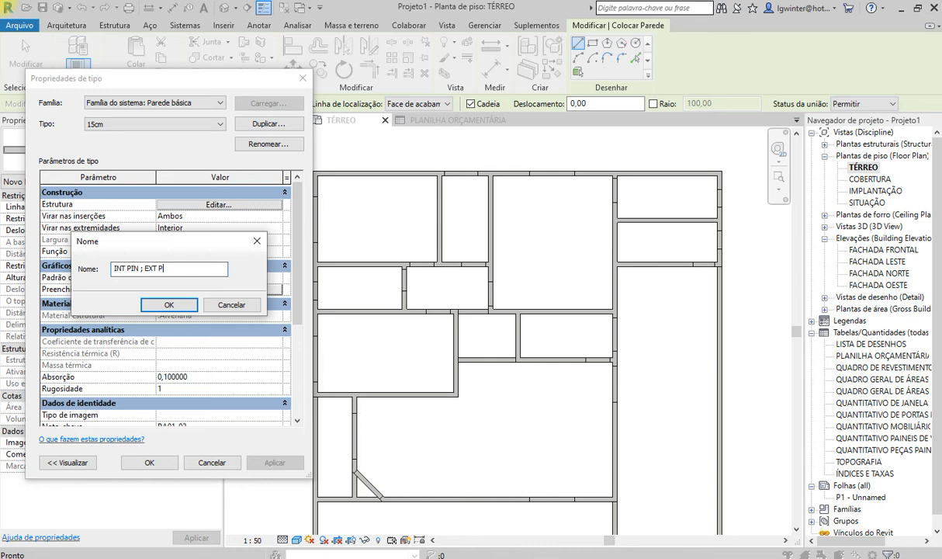
click(183, 303)
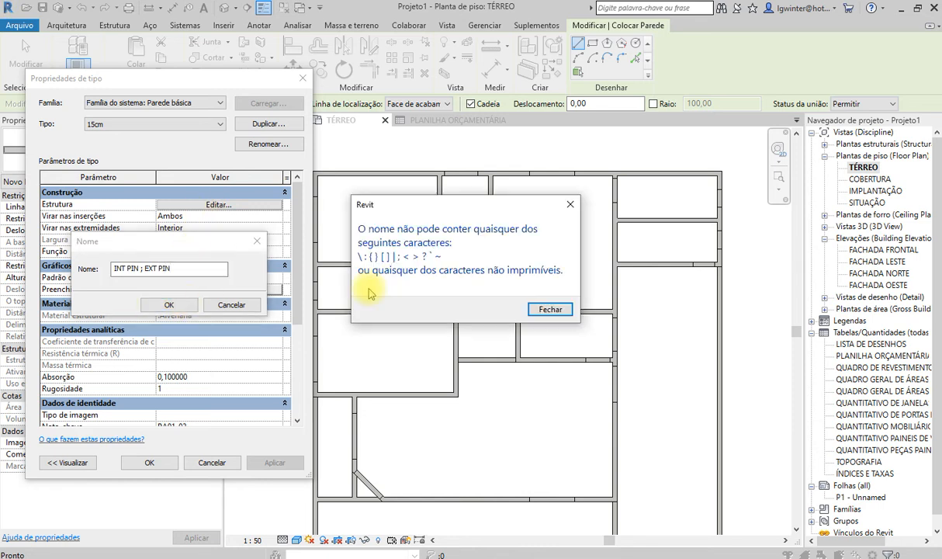
click(562, 205)
click(142, 270)
text(/)
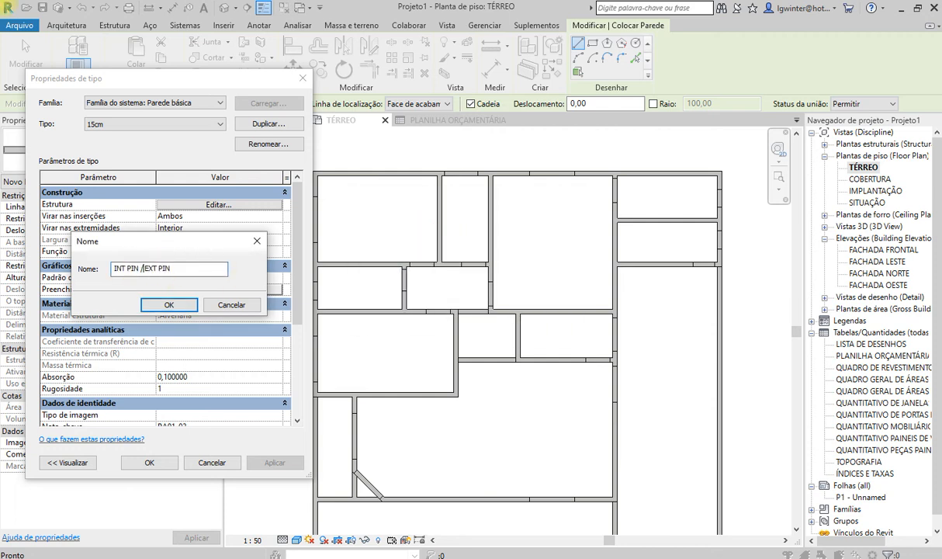
click(161, 304)
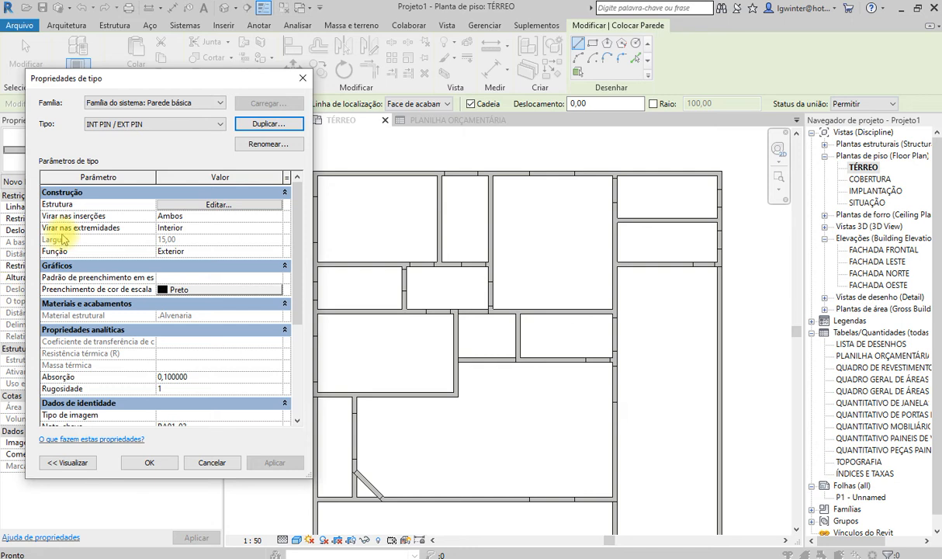
Open the wall type's layer structure and review each layer's material, widening the Material column to read the full names
click(198, 204)
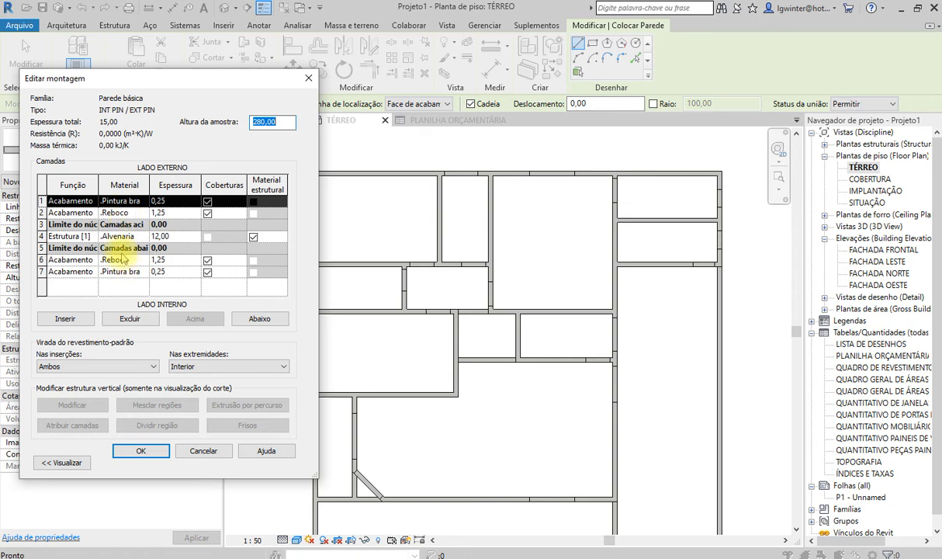
drag(149, 185, 177, 184)
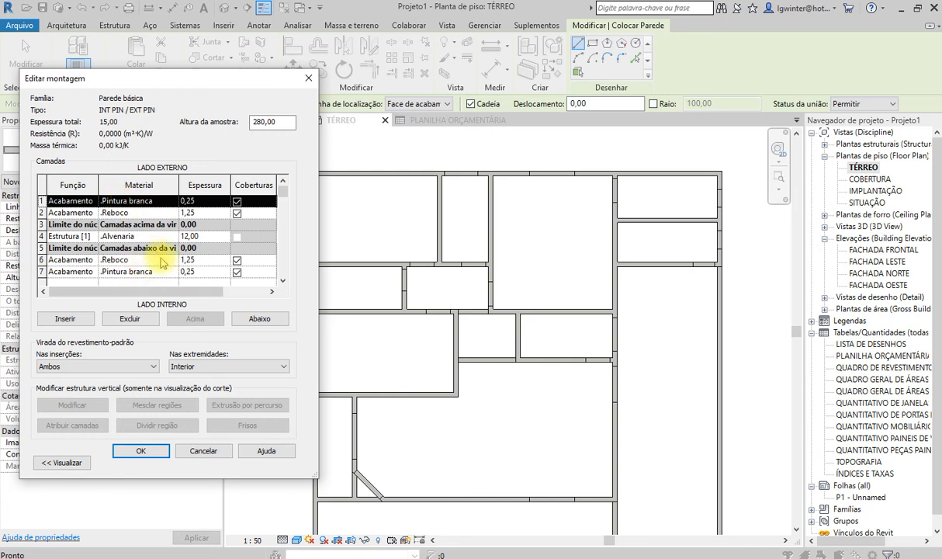
click(135, 270)
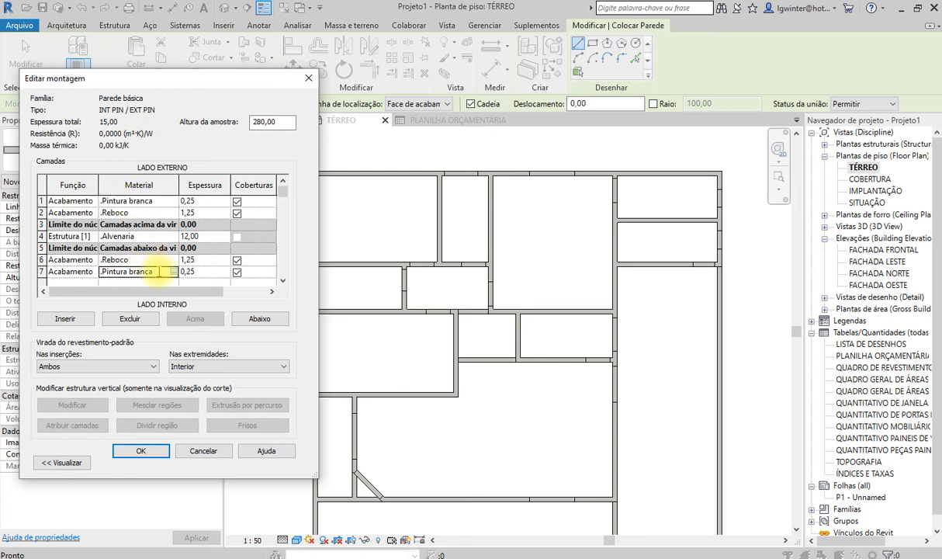
click(132, 260)
click(130, 236)
click(142, 212)
click(143, 200)
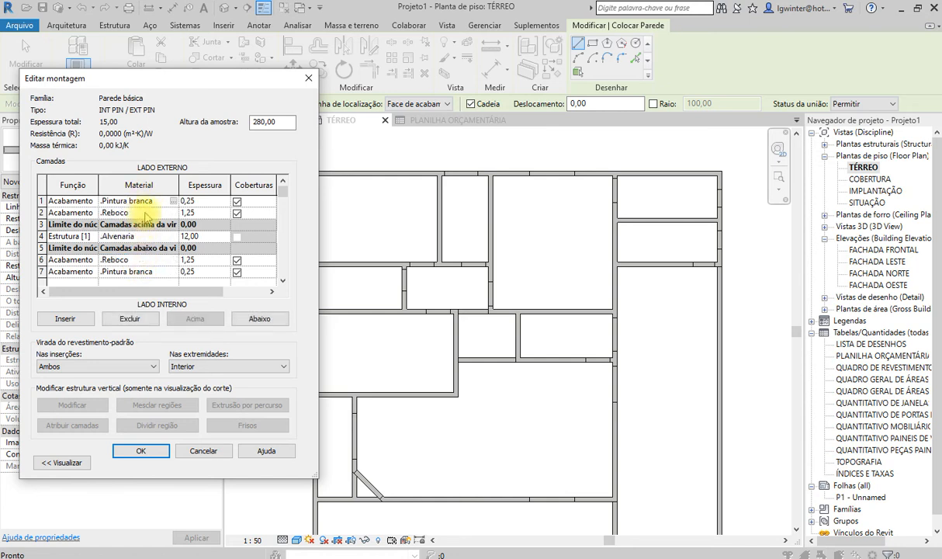
click(130, 258)
click(141, 211)
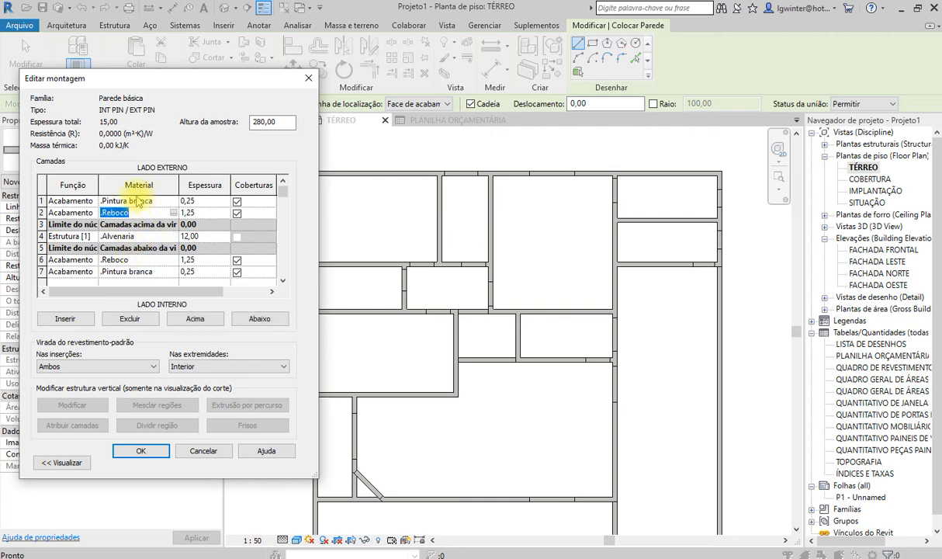
click(144, 200)
click(161, 202)
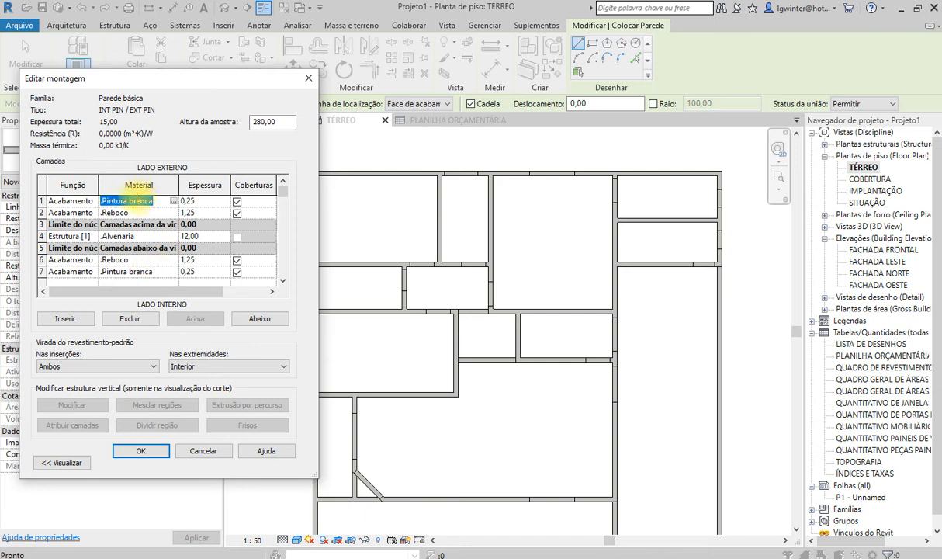
Duplicate the .Pintura branca material from the innermost finish layer and name the copy .PINTURA INTERNA
click(159, 271)
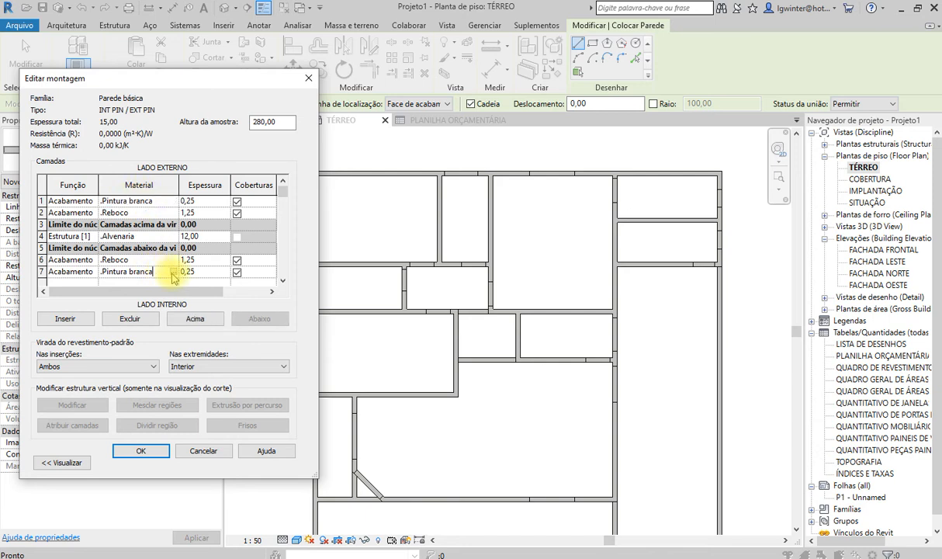
click(173, 271)
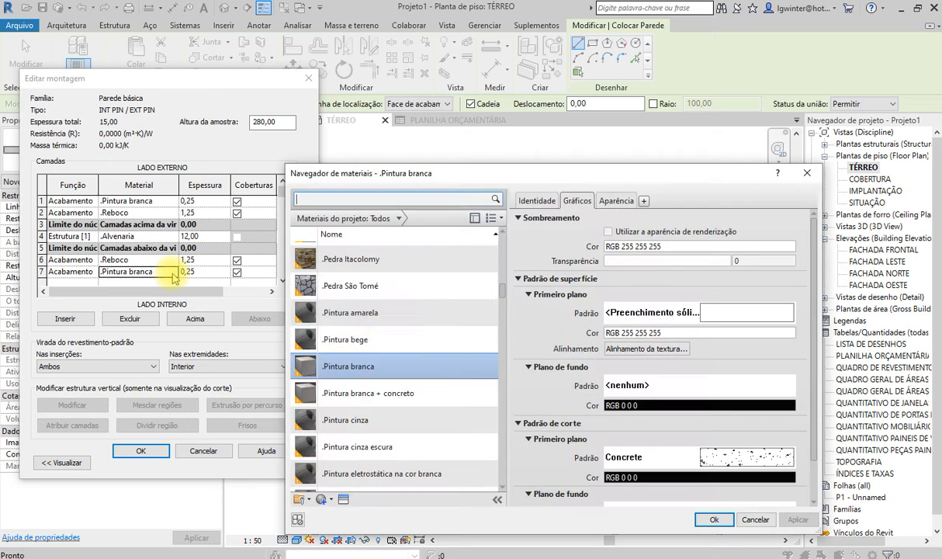
right_click(382, 370)
click(419, 388)
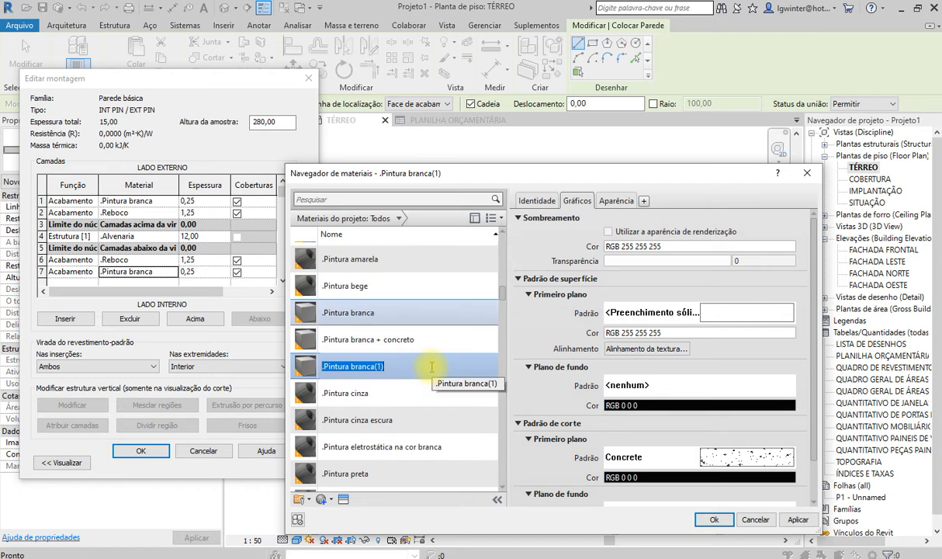
key(BackSpace)
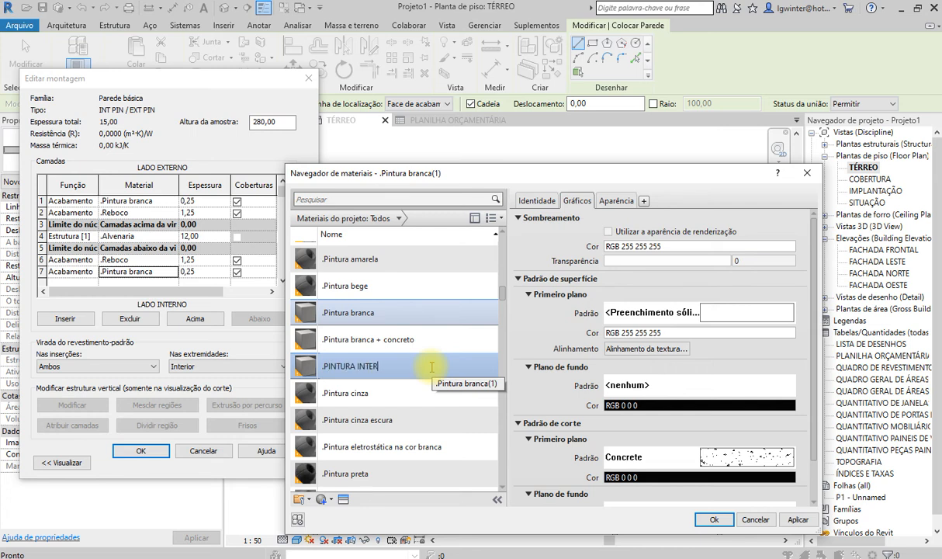
text(.PINTURA INTERNA)
key(Return)
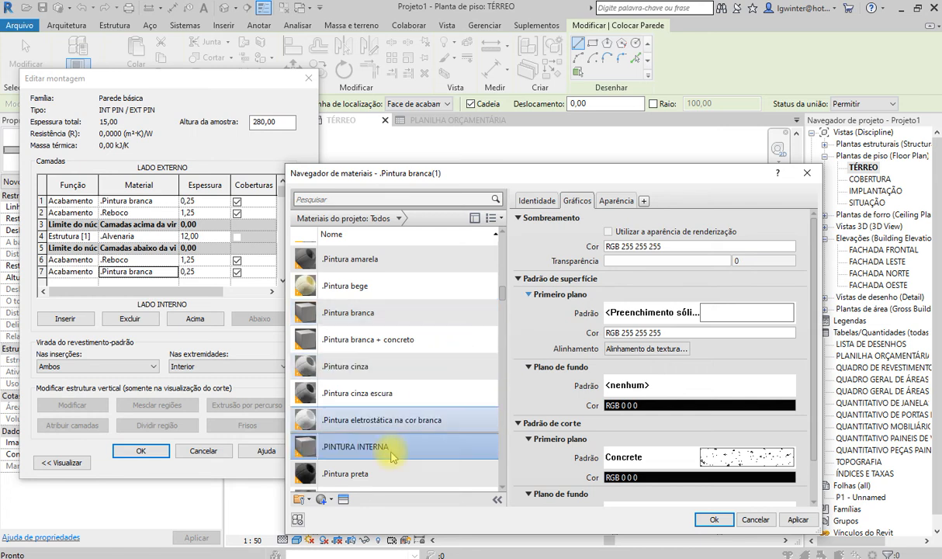
Set .PINTURA INTERNA's surface foreground to solid fill in green RGB 0 255 0 and assign it to the interior finish layer
click(674, 314)
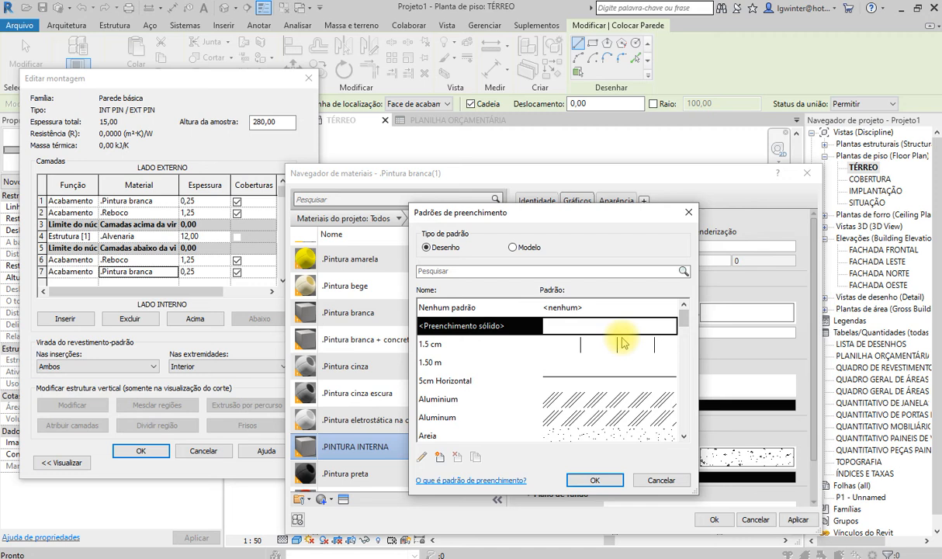
click(595, 479)
click(662, 334)
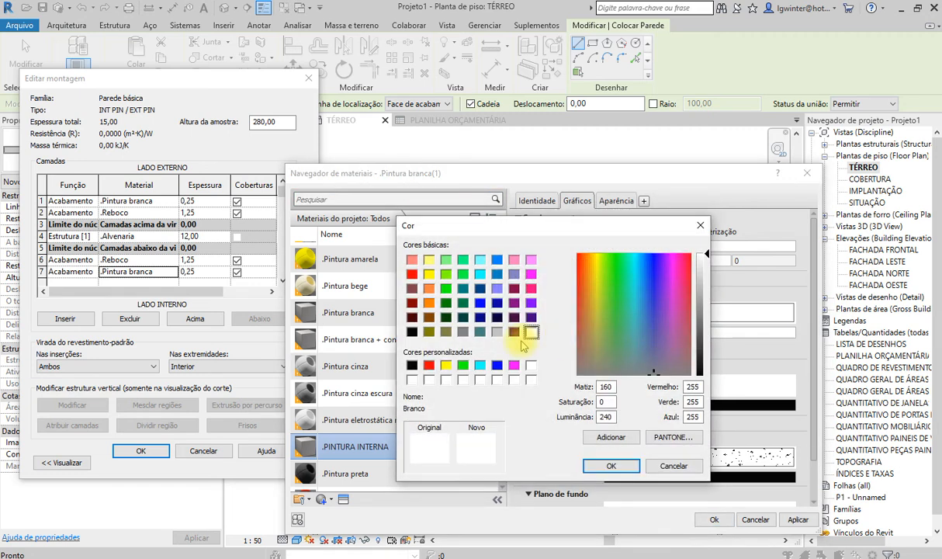
click(463, 367)
click(611, 465)
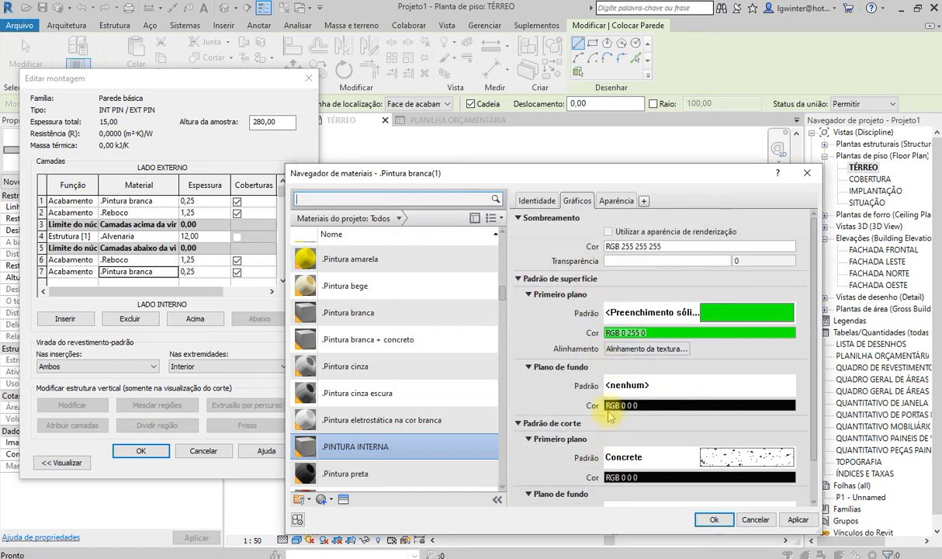
click(713, 519)
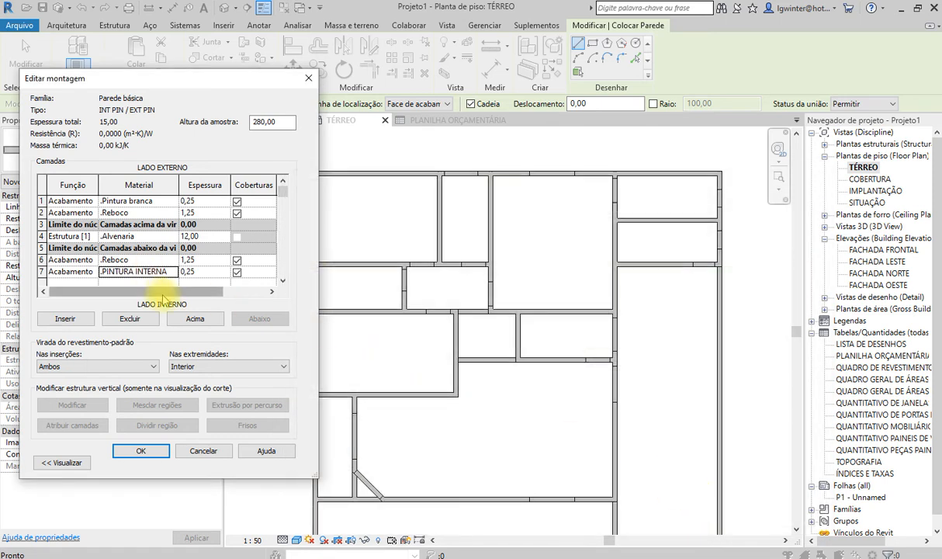
Duplicate the .Pintura branca material from the outermost finish layer and name the copy .PINTURA EXTERNA
click(162, 200)
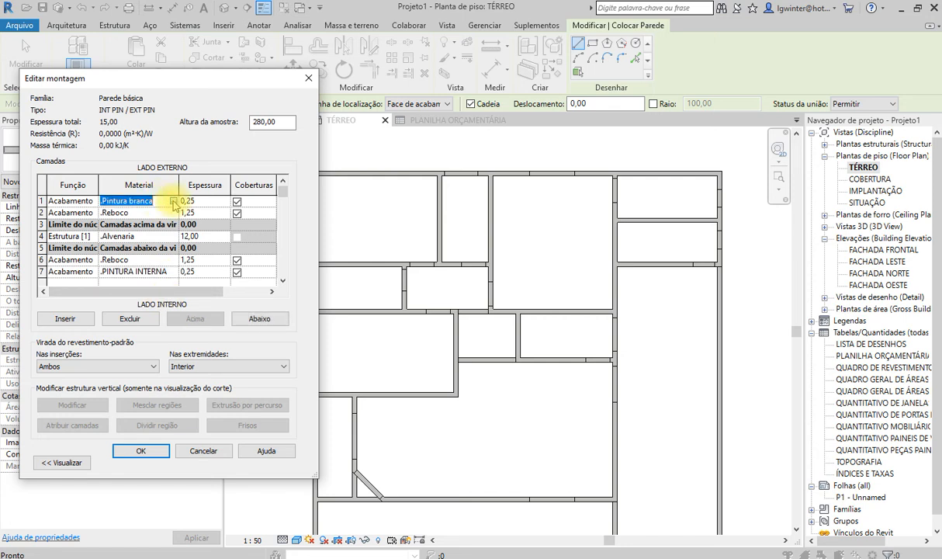
click(172, 200)
right_click(346, 371)
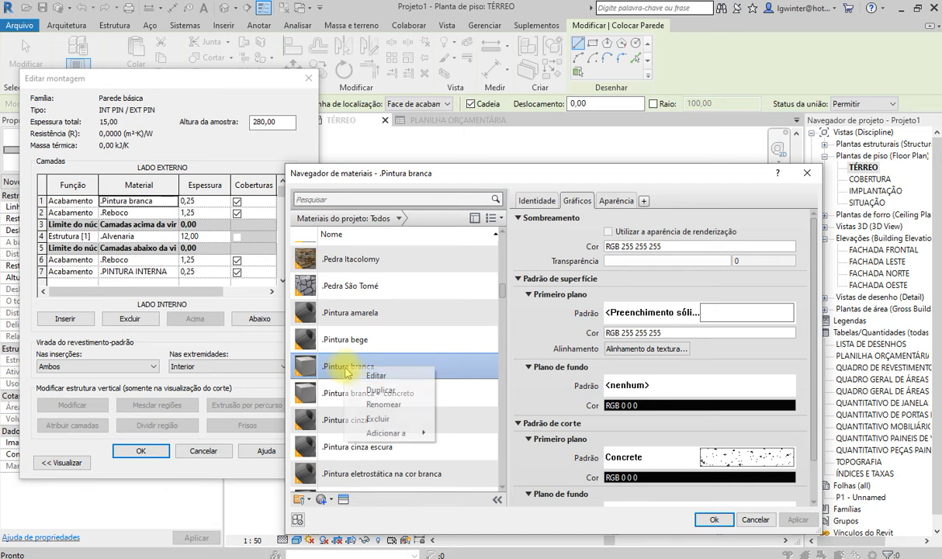
click(374, 389)
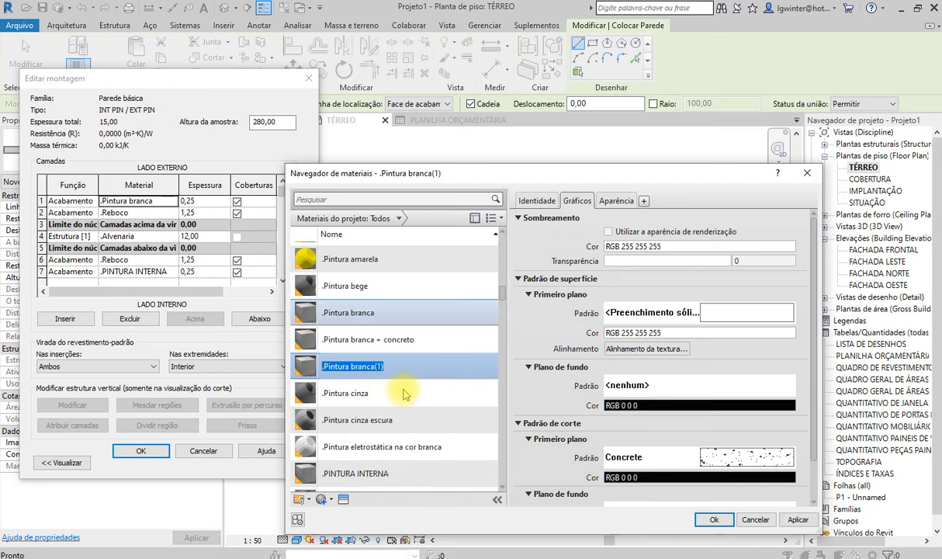
text(.PINTURA EXTERNA)
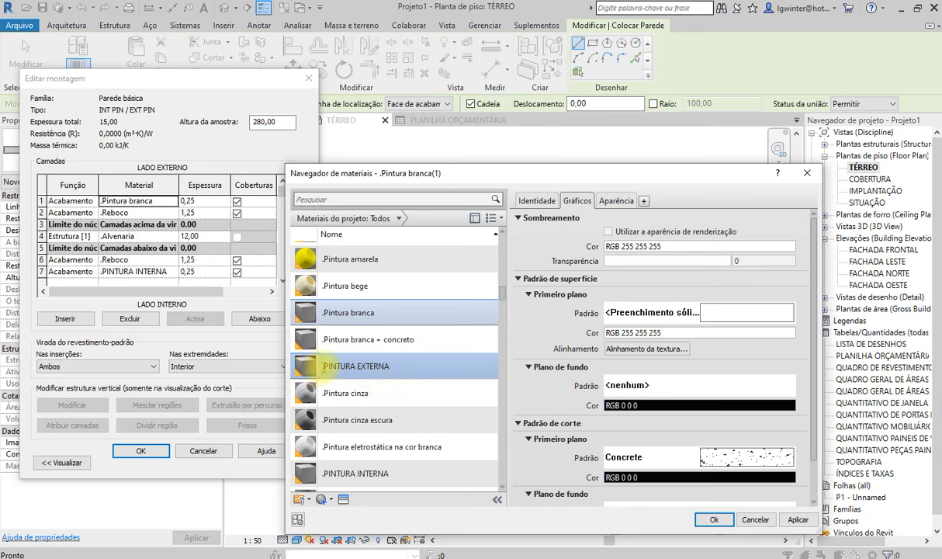
click(528, 366)
Set both the surface foreground colour and the shading colour of .PINTURA EXTERNA to red RGB 255 0 0
scroll(384, 378, up, 10)
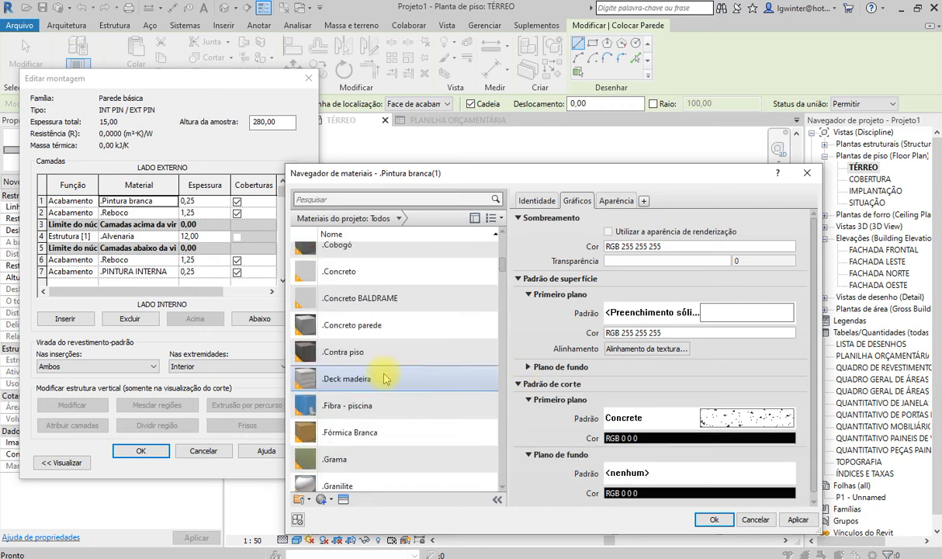
scroll(384, 378, up, 5)
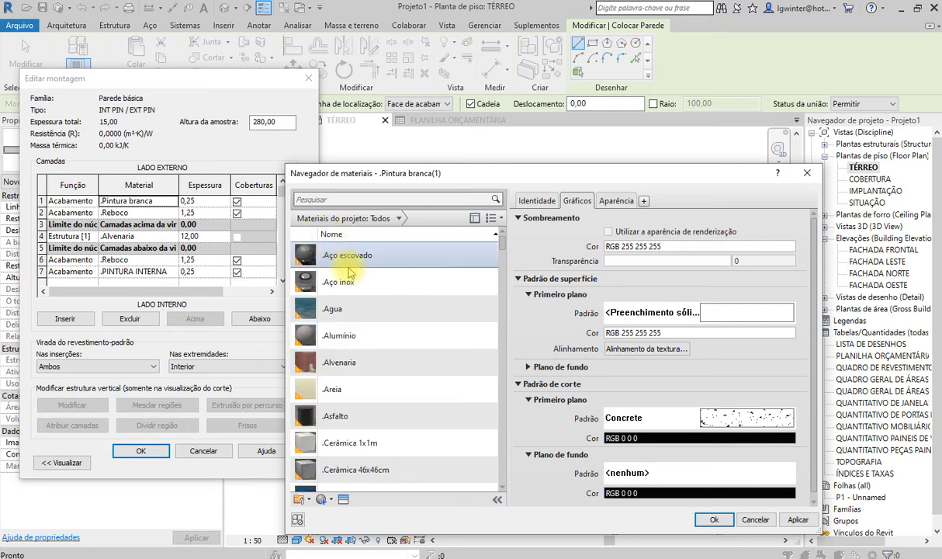
scroll(363, 342, down, 12)
scroll(371, 362, down, 15)
scroll(388, 362, down, 10)
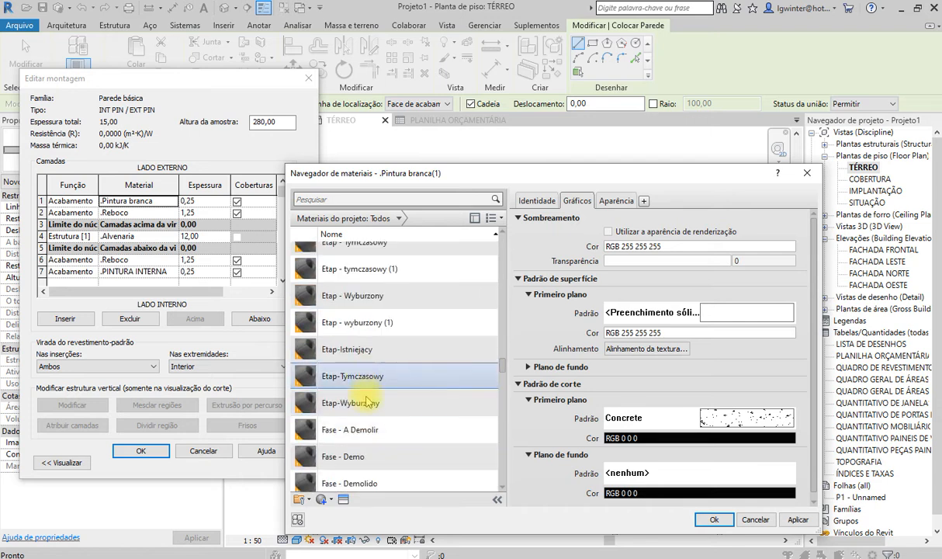
scroll(364, 397, down, 8)
scroll(370, 391, up, 20)
scroll(402, 293, up, 3)
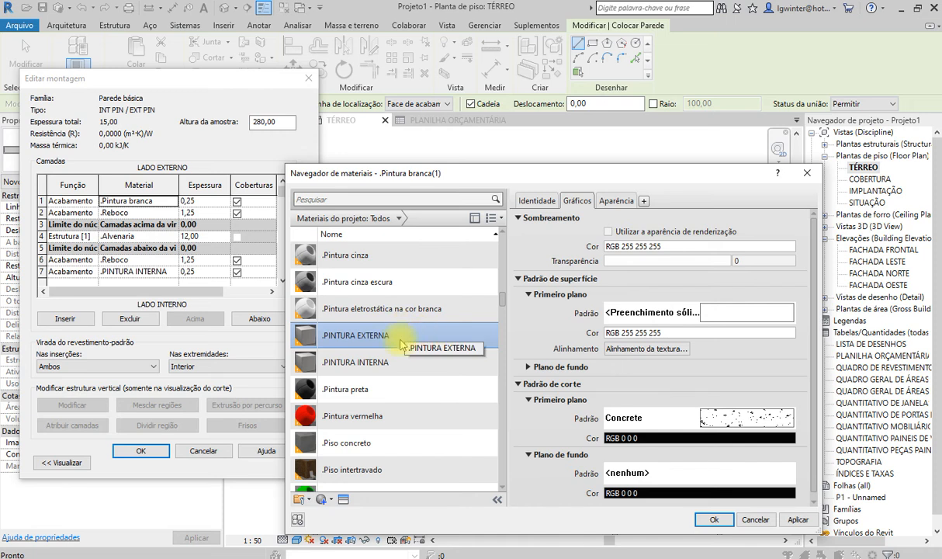
click(635, 332)
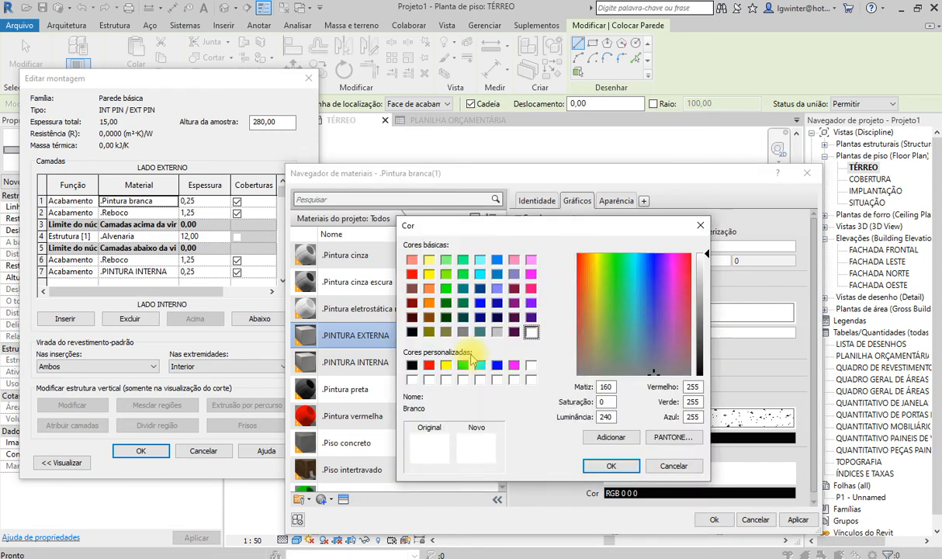
click(430, 364)
click(612, 465)
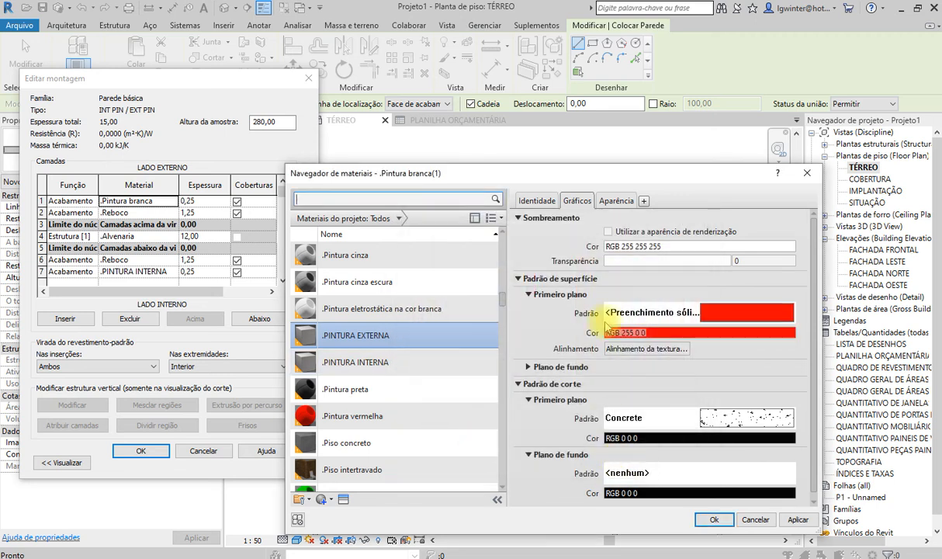
click(637, 247)
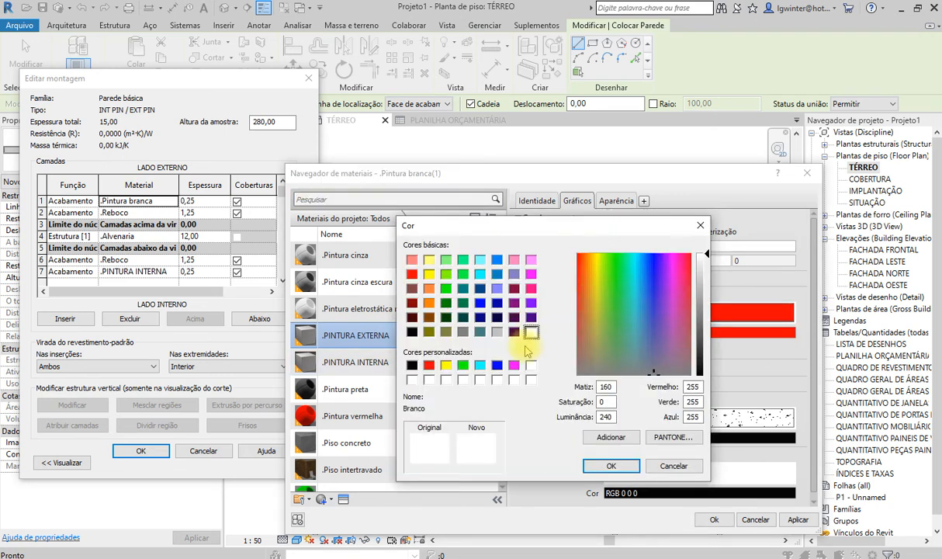
click(429, 364)
click(611, 465)
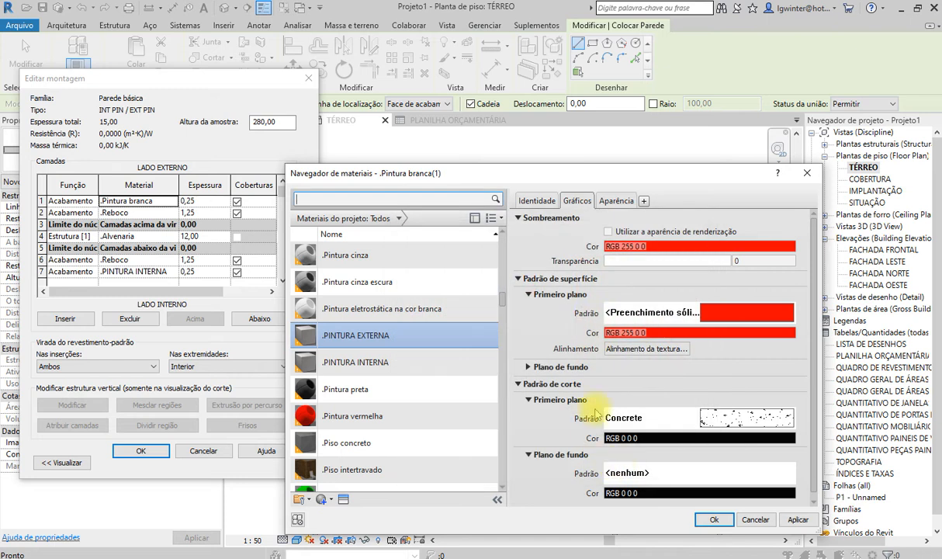
Set the shading colour of .PINTURA INTERNA to green RGB 0 255 0
click(356, 362)
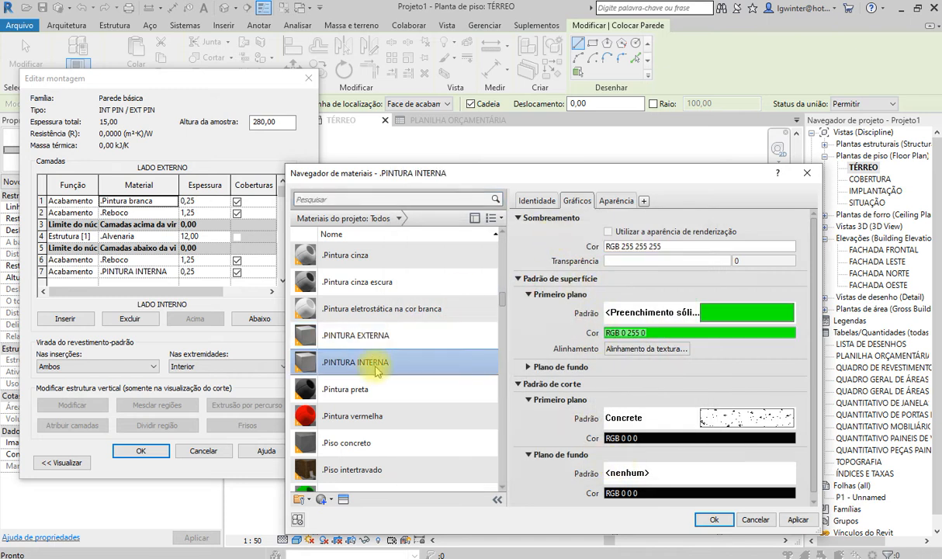
click(665, 248)
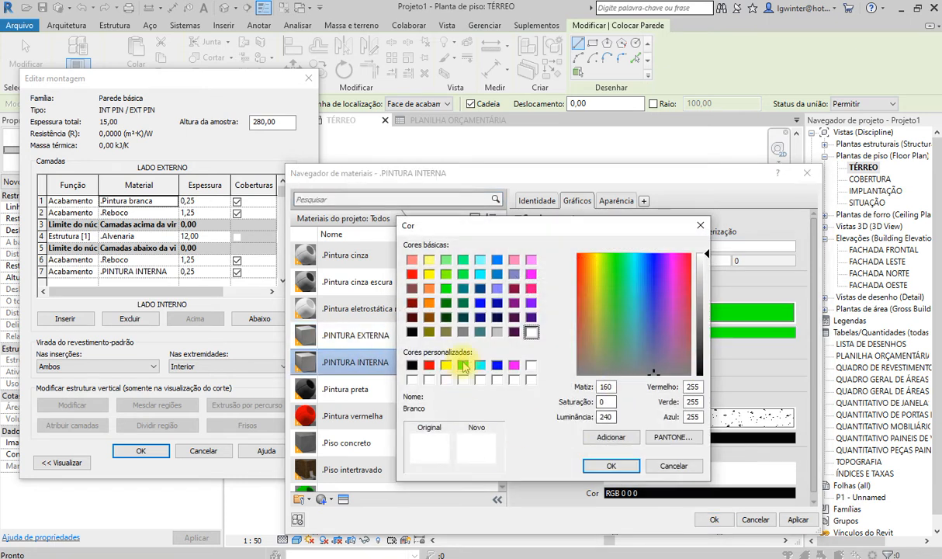
click(463, 365)
click(612, 465)
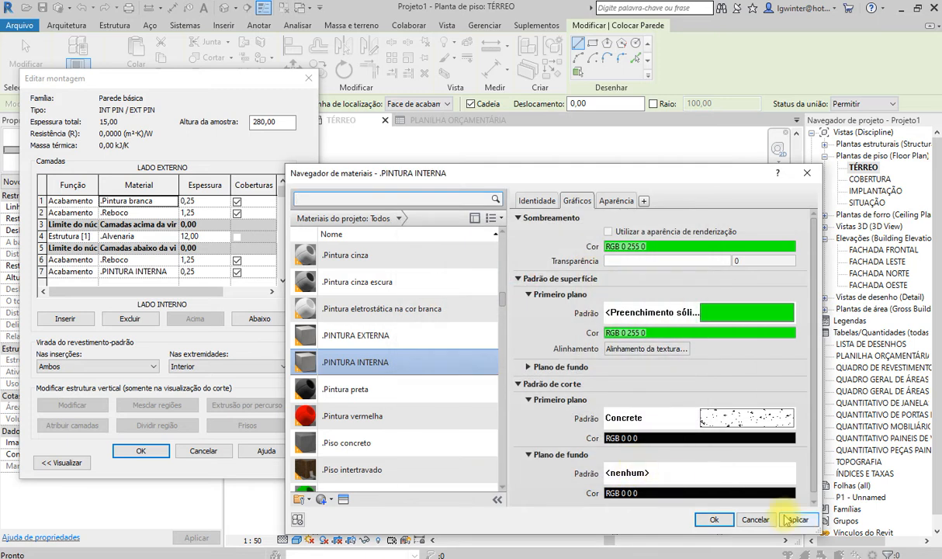
Assign .PINTURA EXTERNA to the exterior finish layer and accept the layer structure and the INT PIN / EXT PIN type properties
click(428, 336)
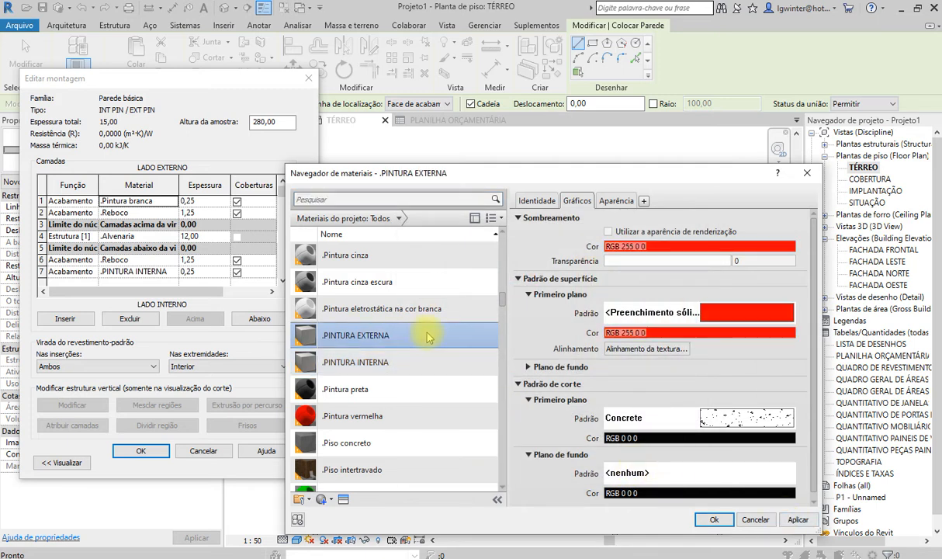
click(714, 519)
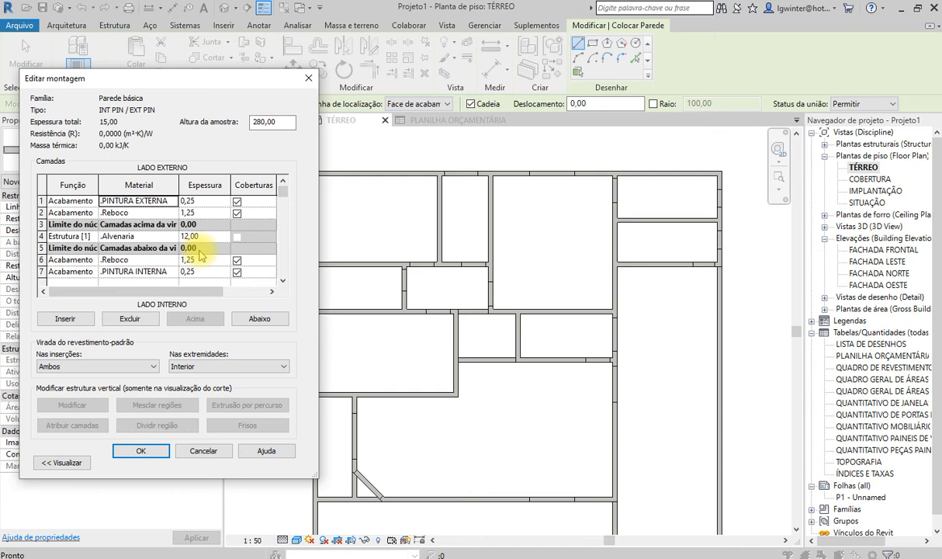
click(149, 448)
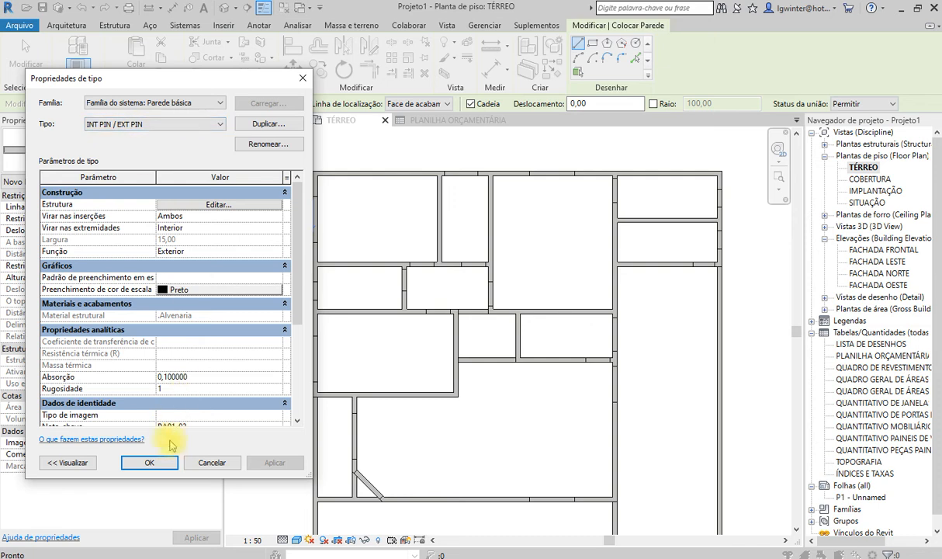
click(149, 461)
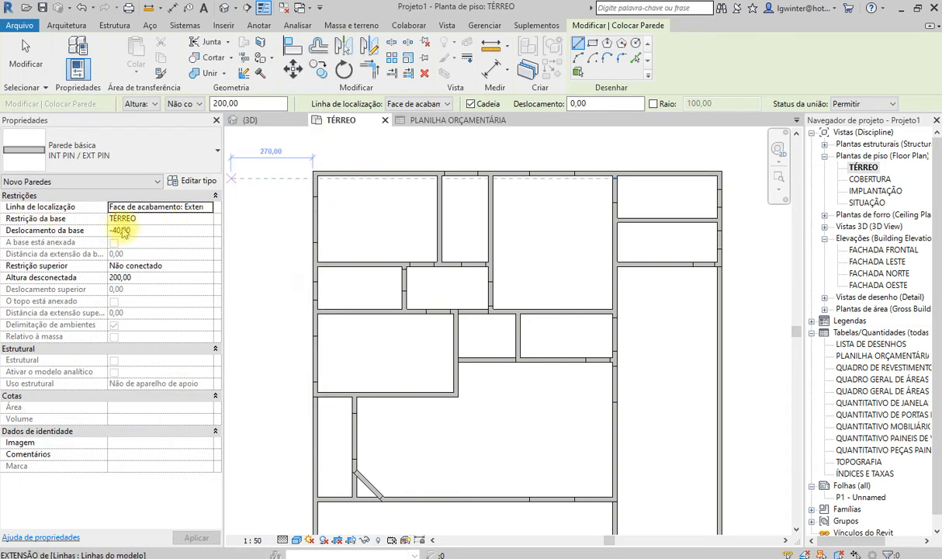
Set the new walls' base offset to 0 and constrain their top up to the COBERTURA level
click(148, 230)
text(0)
key(Return)
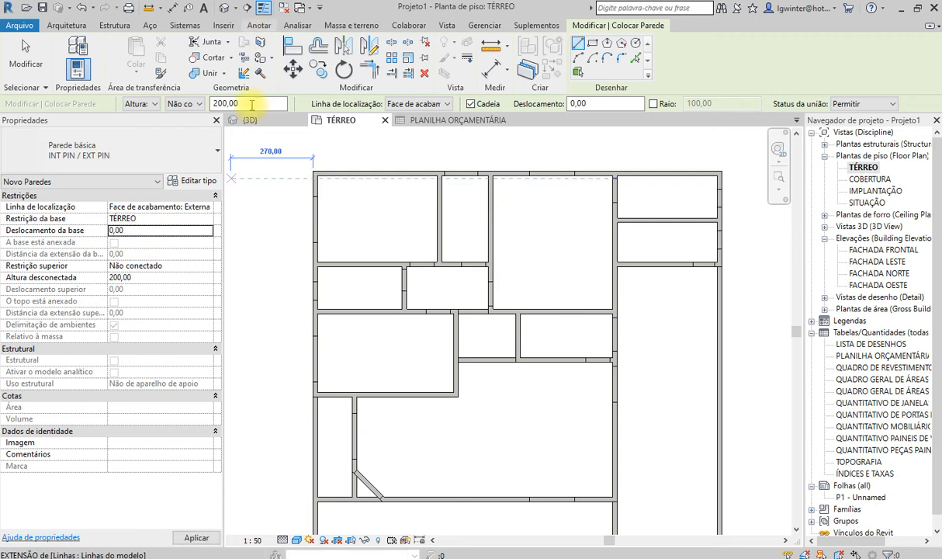
click(189, 265)
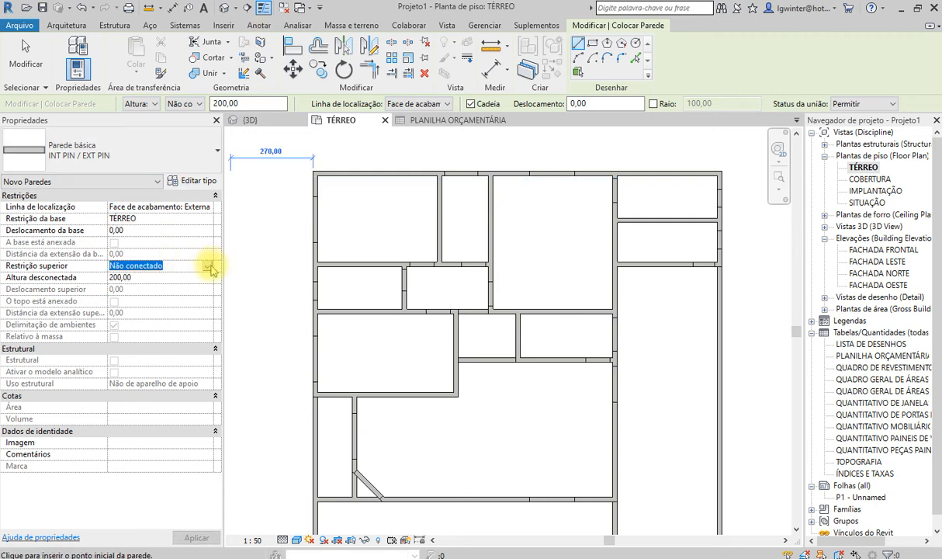
click(207, 266)
click(197, 298)
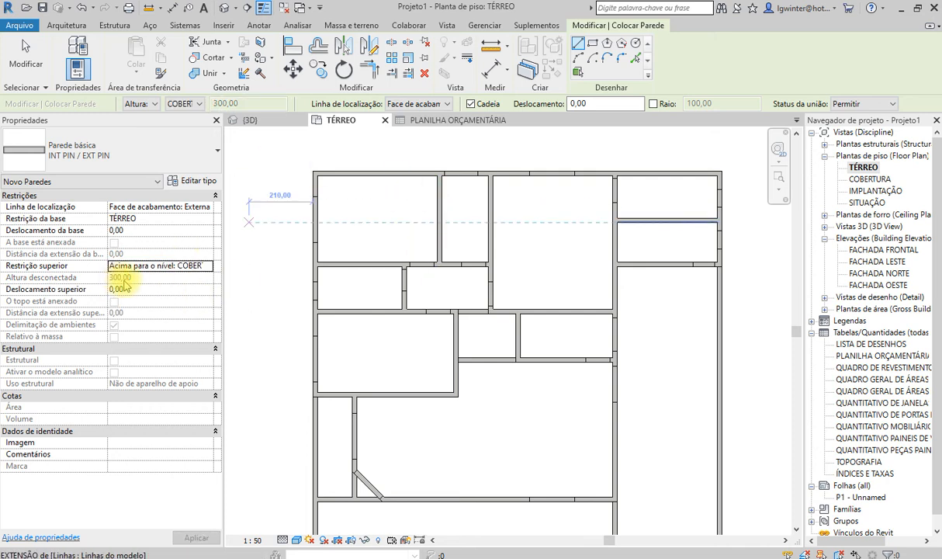
Switch to planta.pdf in Acrobat Reader and examine the upper outer walls from the bedroom across to the bathrooms
scroll(355, 157, up, 2)
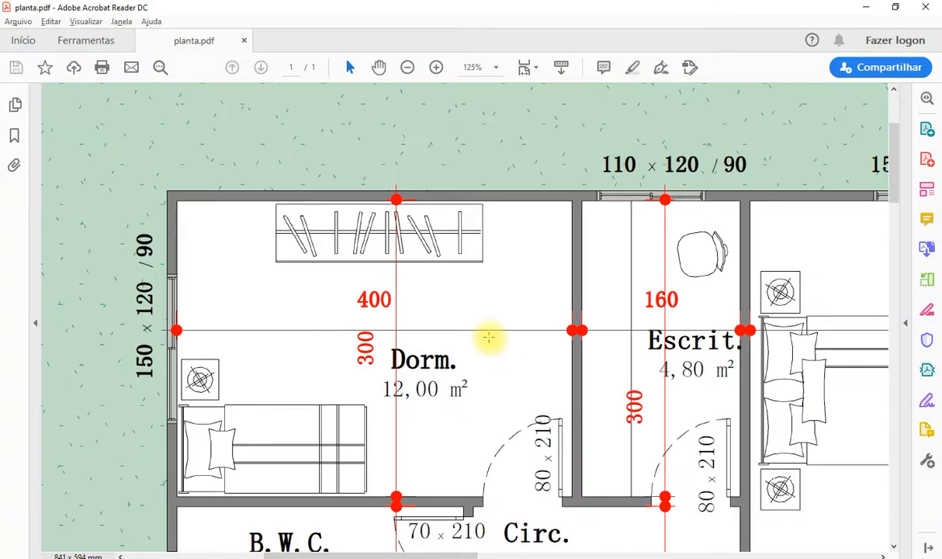
ctrl+scroll(488, 335, down, 1)
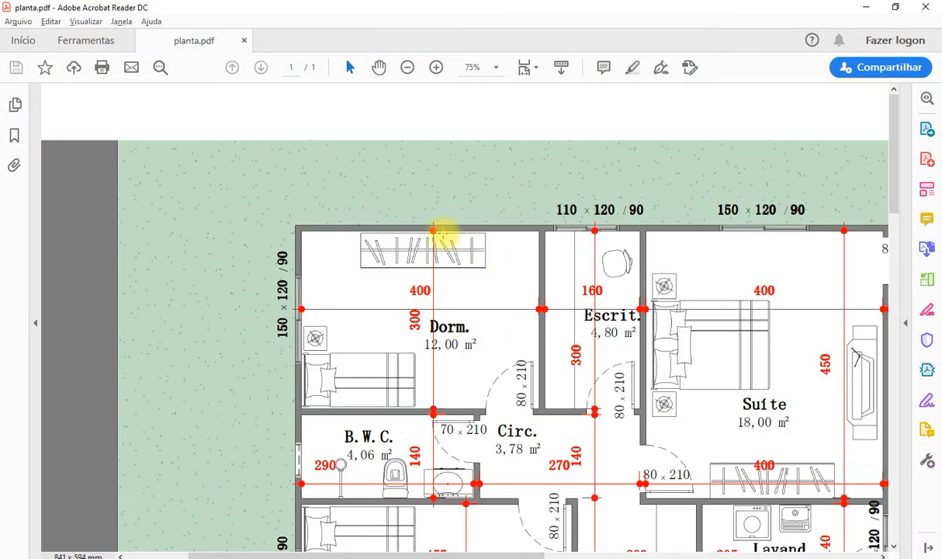
scroll(359, 225, down, 1)
ctrl+scroll(372, 219, down, 2)
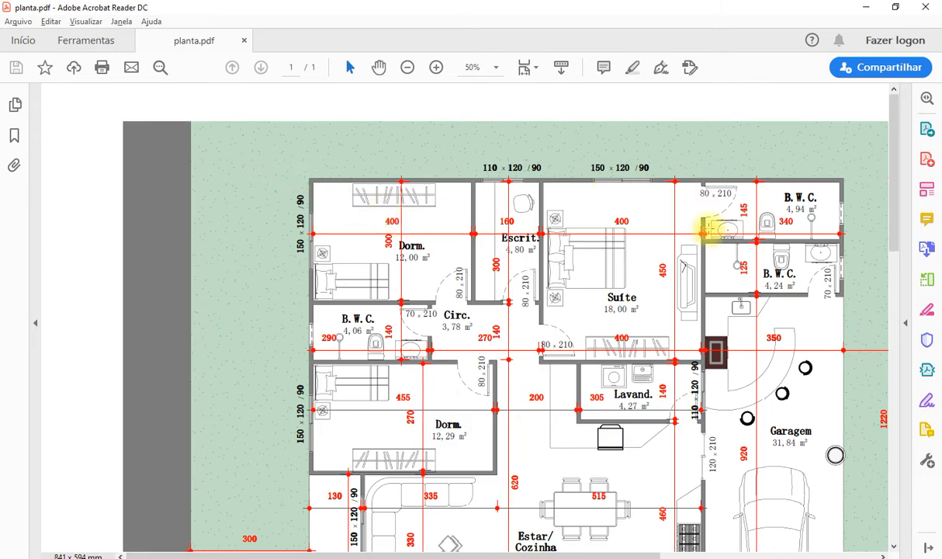
ctrl+scroll(714, 190, up, 2)
ctrl+scroll(669, 159, down, 1)
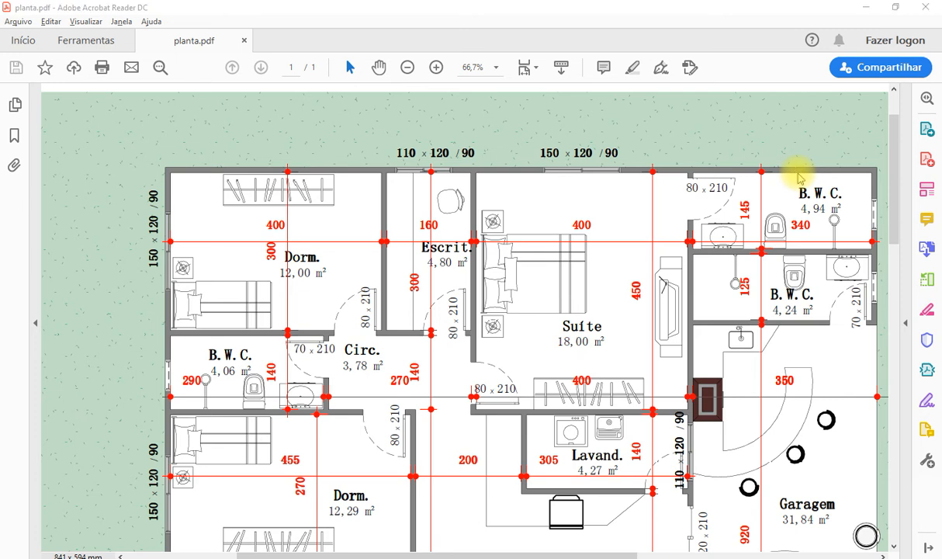
Switch back to the TÉRREO plan in Revit and set the wall location line to Face de acabamento: Externa
key(alt+Tab)
click(292, 179)
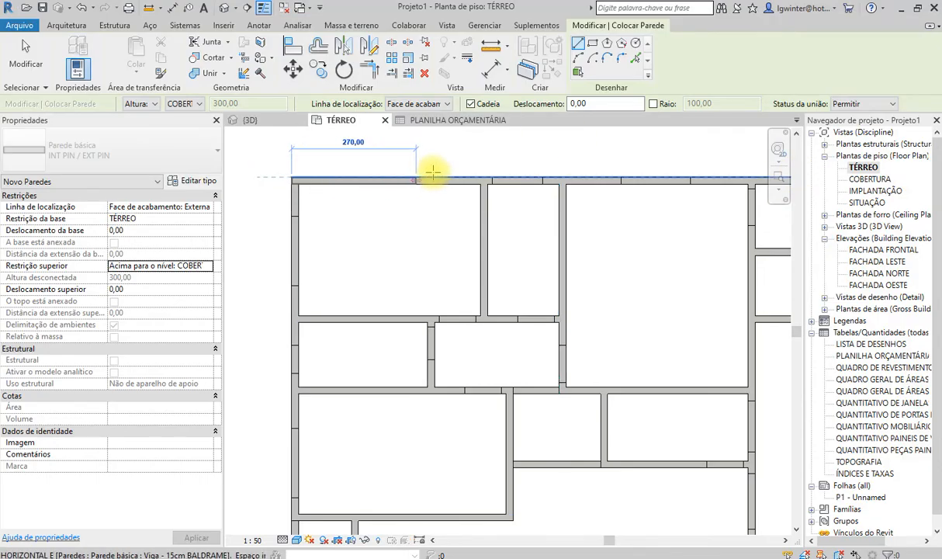
key(Escape)
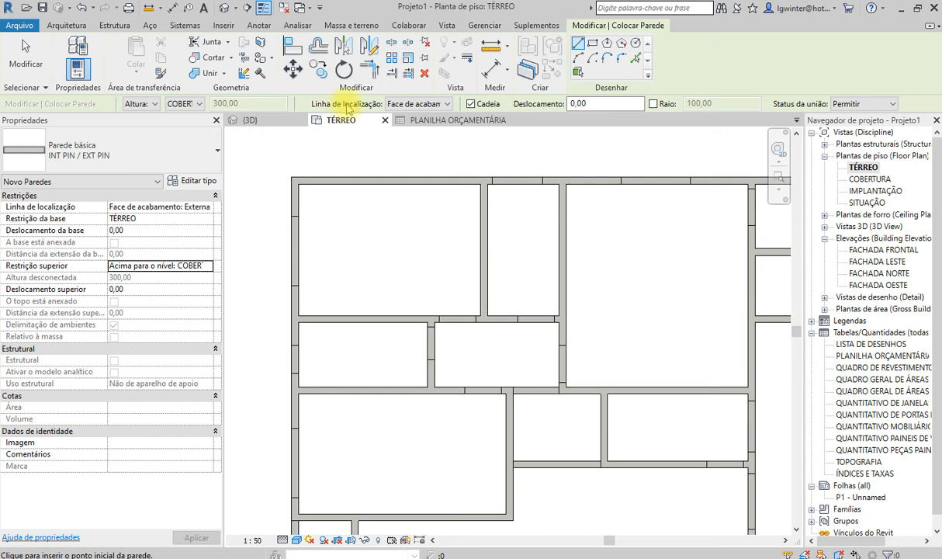
click(392, 104)
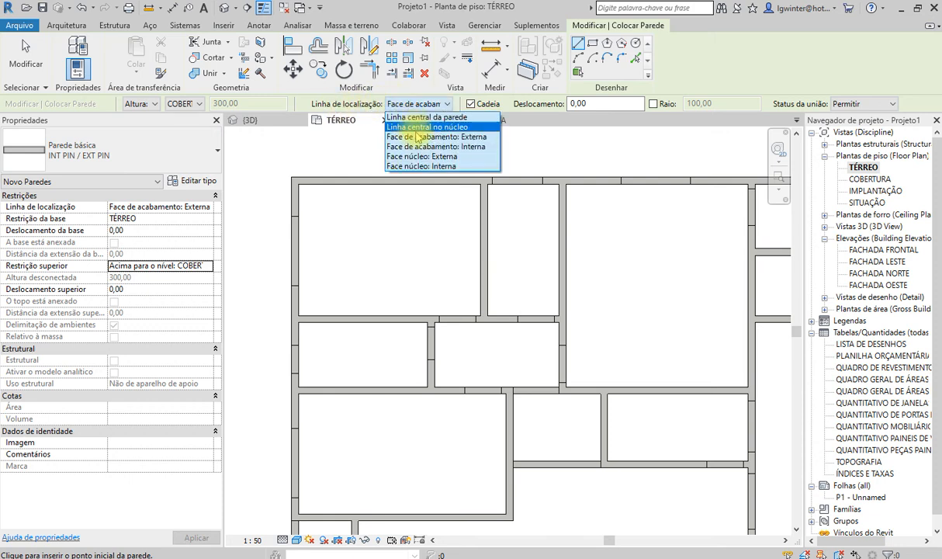
click(474, 137)
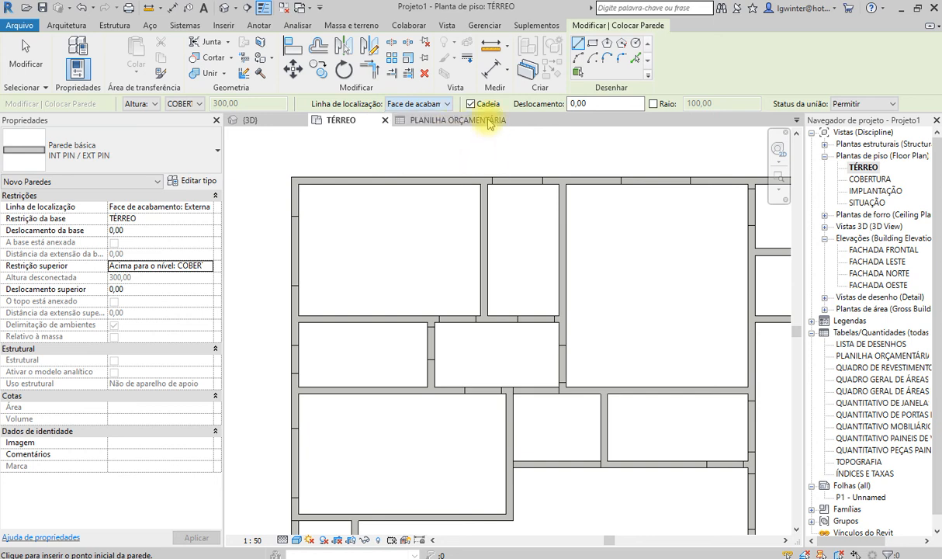
scroll(279, 177, up, 5)
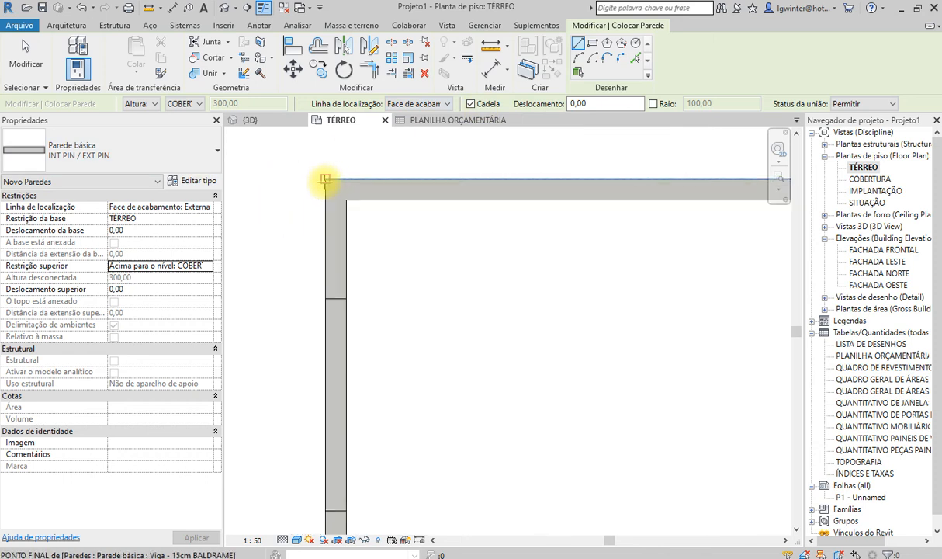
click(330, 181)
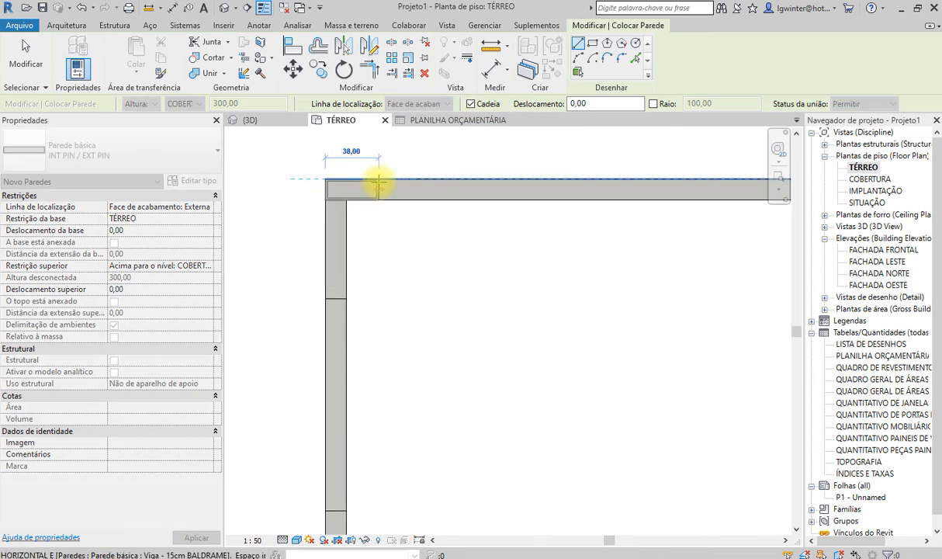
key(Escape)
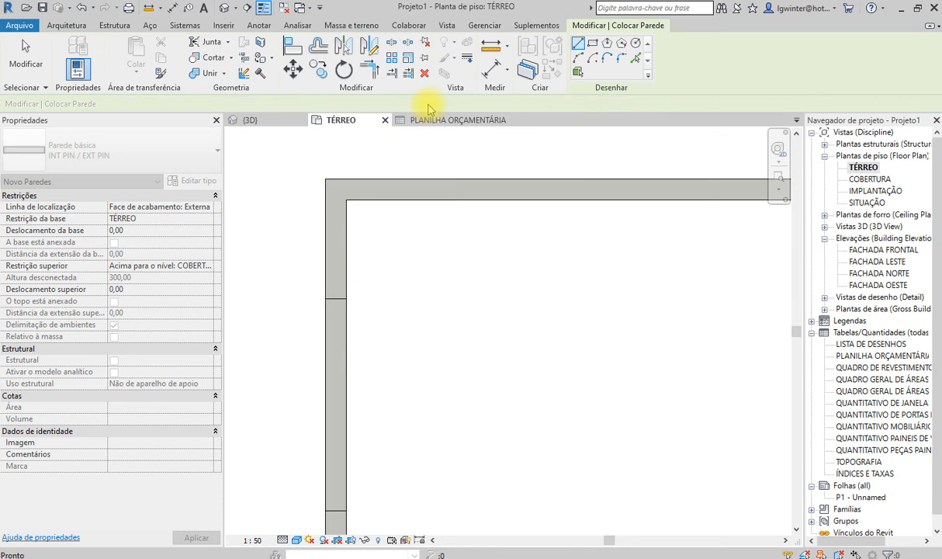
click(419, 104)
click(415, 148)
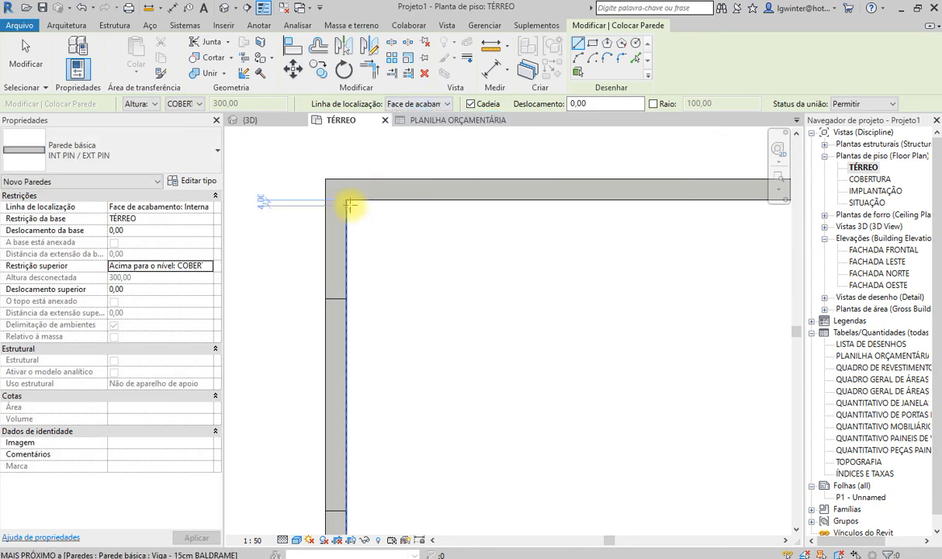
click(347, 200)
key(Escape)
Using location line Face de acabamento: Externa, draw a 1005 cm INT PIN / EXT PIN wall along the upper outer edge to the suite's far wall
click(419, 103)
click(392, 138)
click(325, 179)
scroll(365, 168, down, 3)
scroll(337, 216, down, 3)
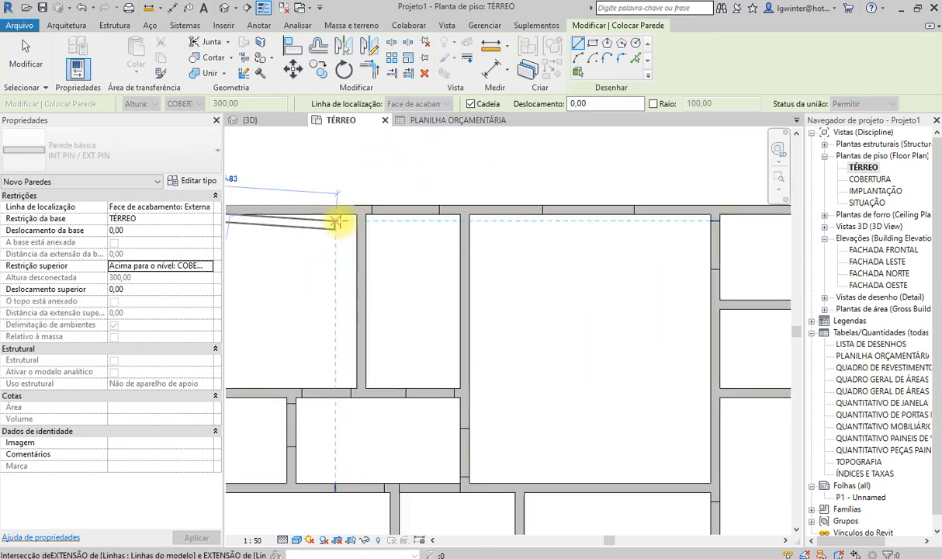
scroll(581, 193, up, 5)
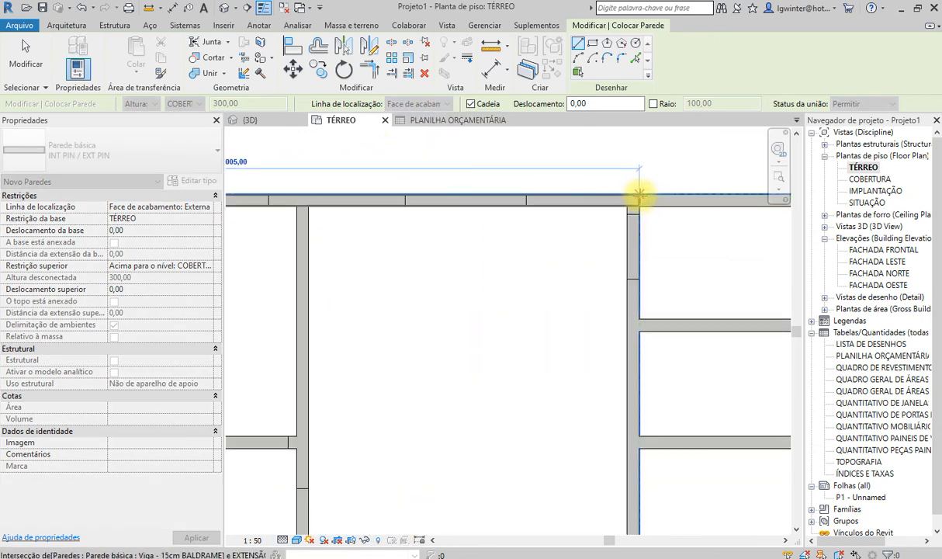
click(639, 194)
key(Escape)
key(Escape)
Display the plan in the Realista visual style and examine the material layers of the new upper wall
scroll(306, 198, up, 5)
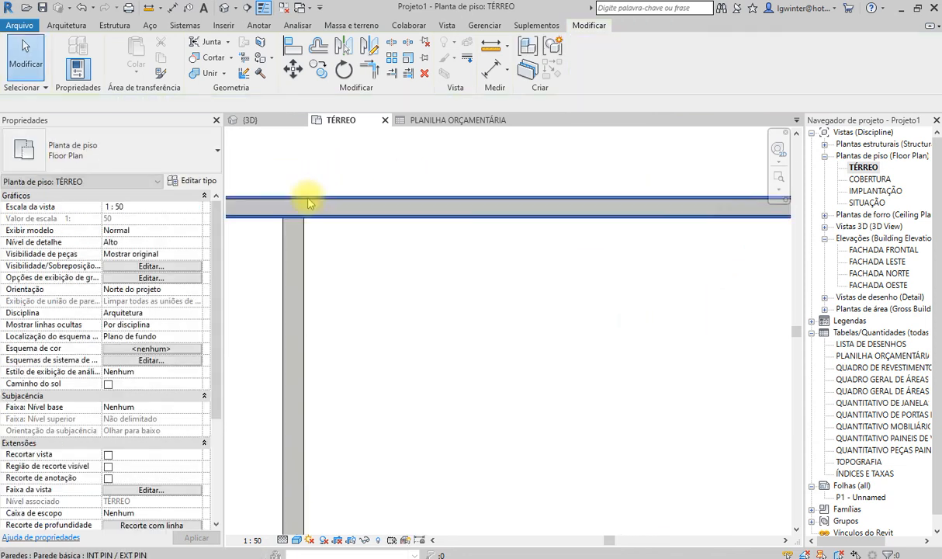
scroll(563, 264, down, 1)
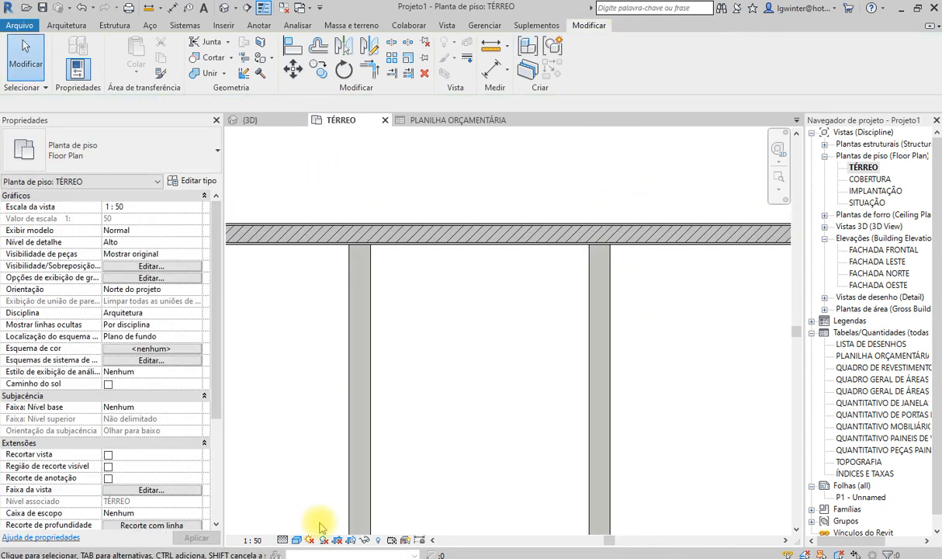
click(296, 540)
click(314, 513)
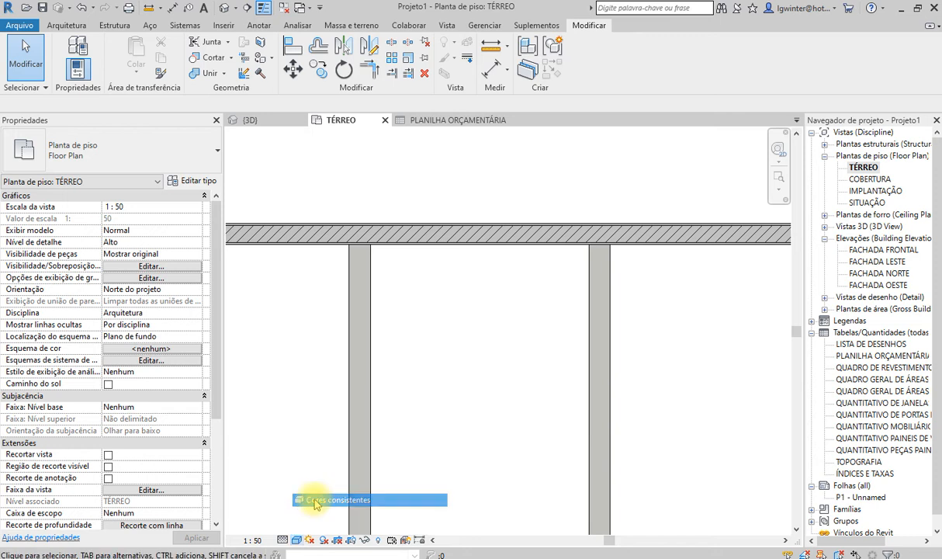
scroll(312, 261, up, 2)
middle_drag(473, 408, 766, 405)
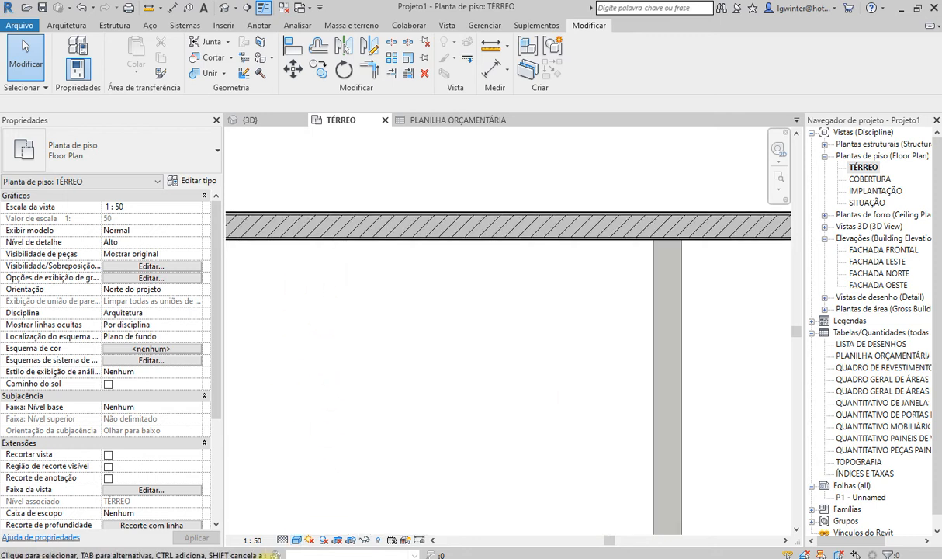
click(298, 541)
click(314, 513)
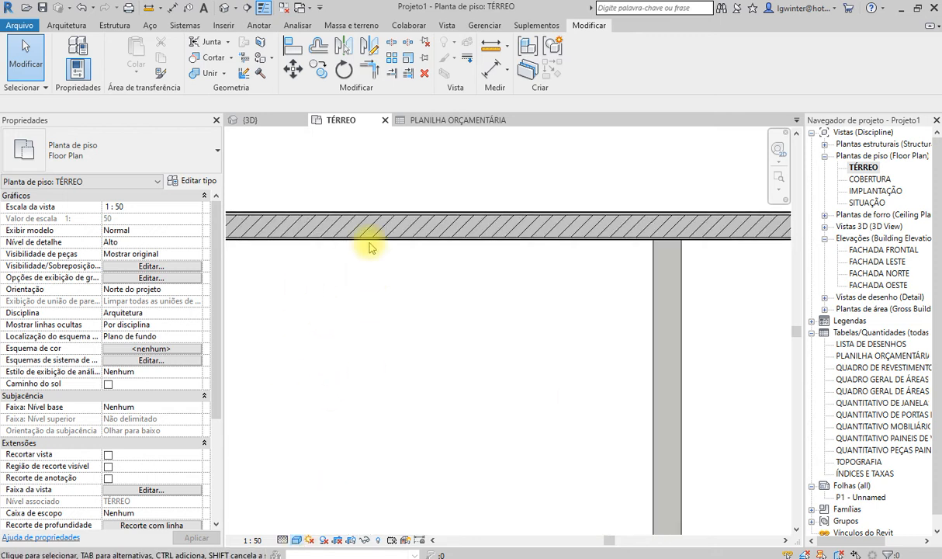
scroll(368, 241, up, 4)
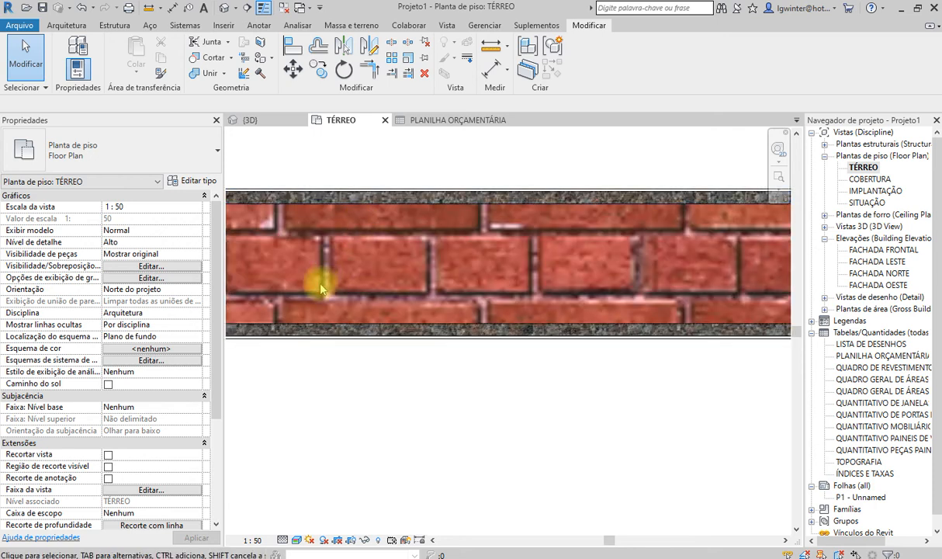
scroll(347, 279, down, 4)
middle_drag(312, 392, 577, 365)
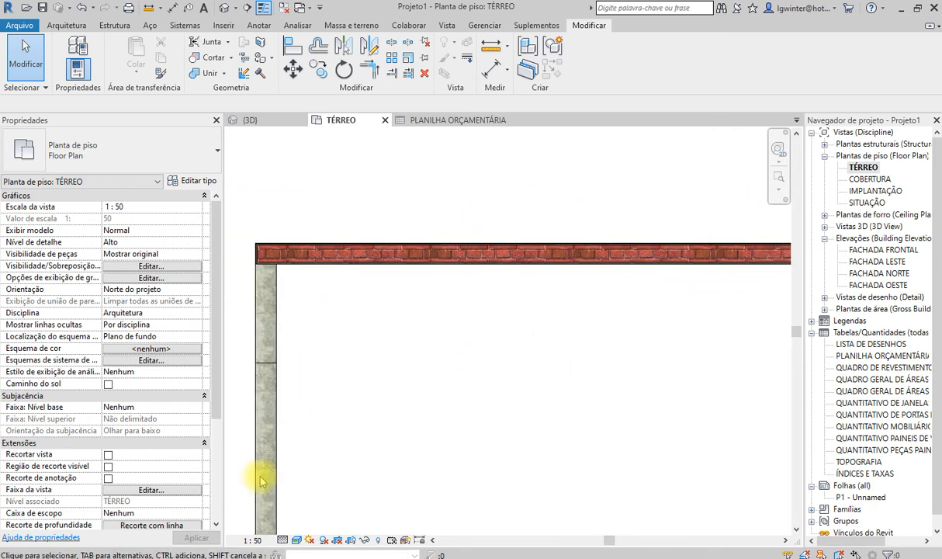
Set the plan's visual style to Cores consistentes after comparing it with Linha oculta on the new wall
click(298, 540)
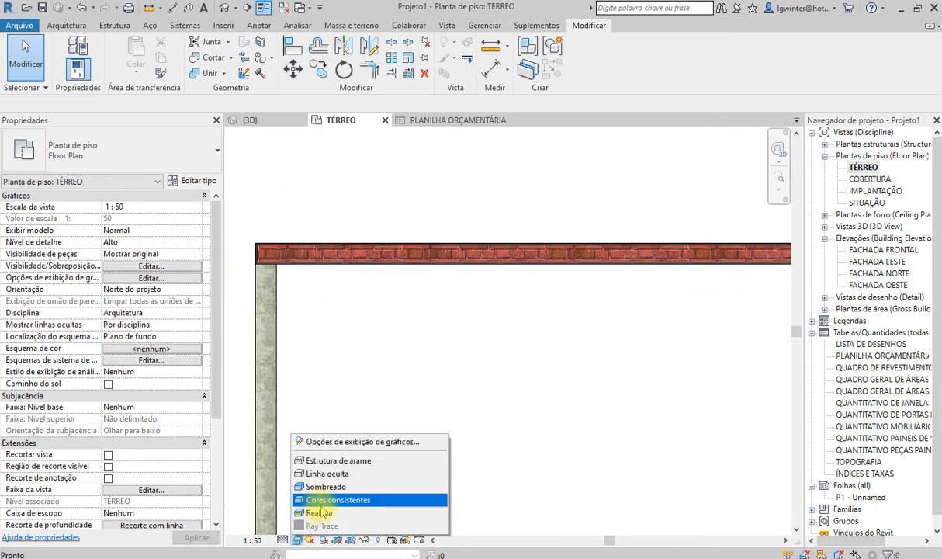
click(315, 500)
scroll(248, 235, up, 3)
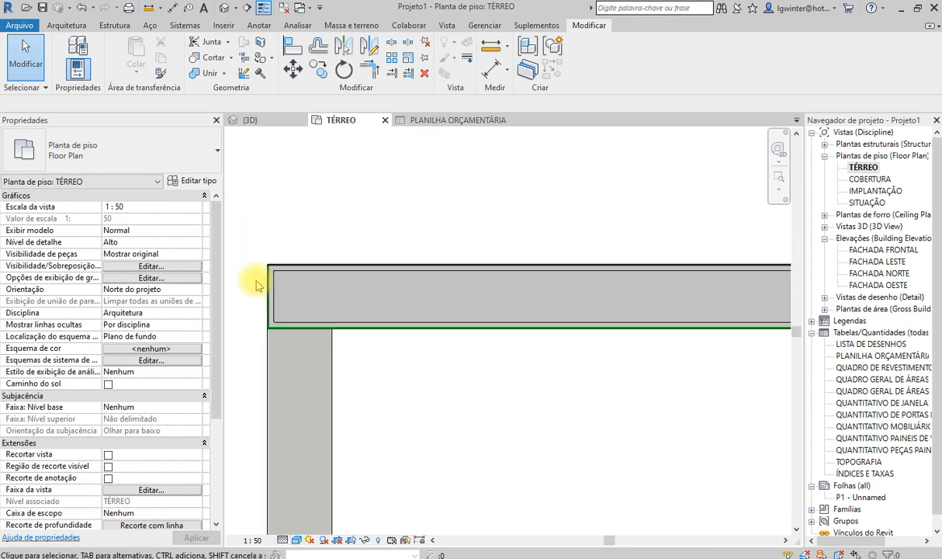
click(298, 540)
click(315, 474)
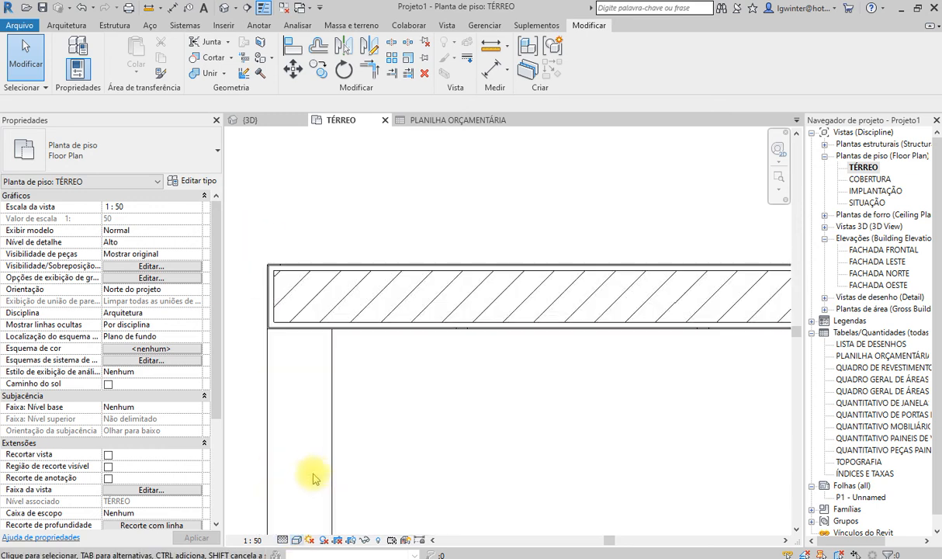
click(296, 540)
click(315, 498)
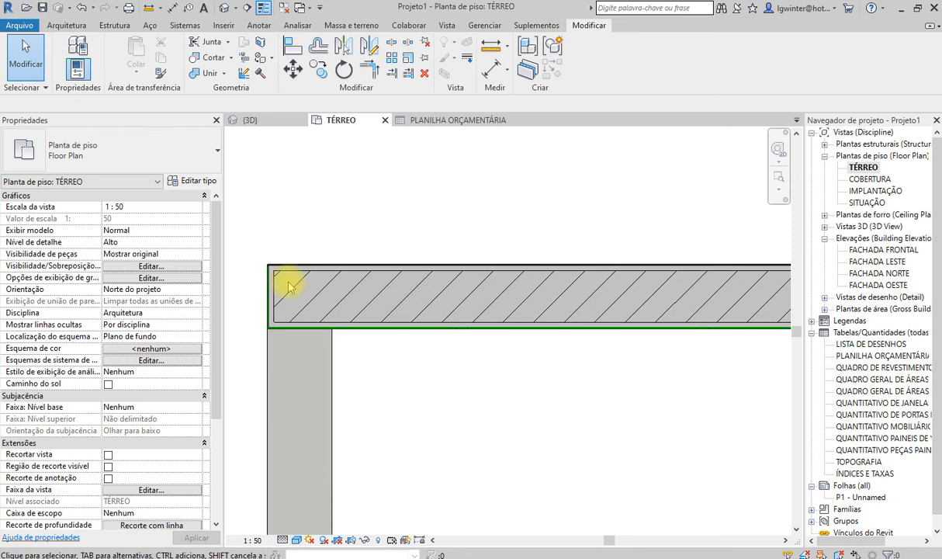
scroll(361, 264, up, 3)
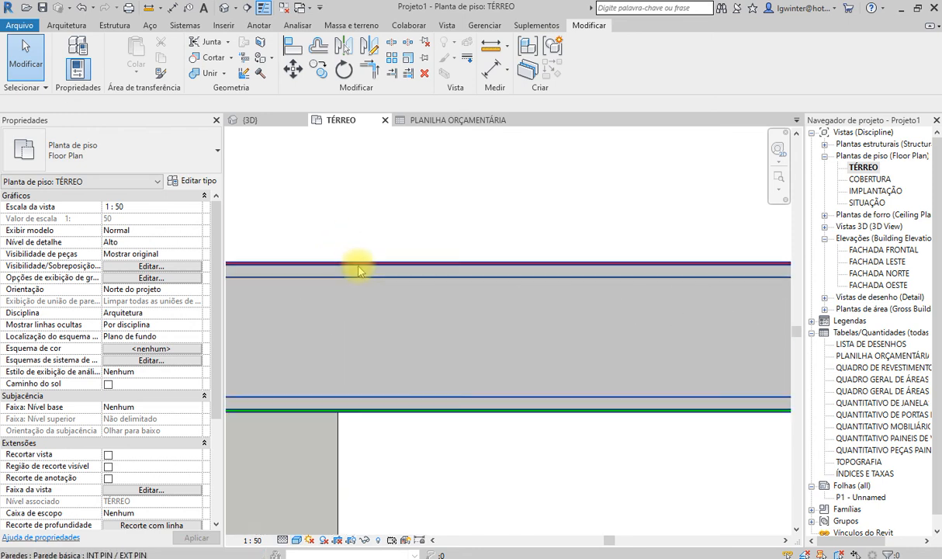
click(296, 540)
click(357, 498)
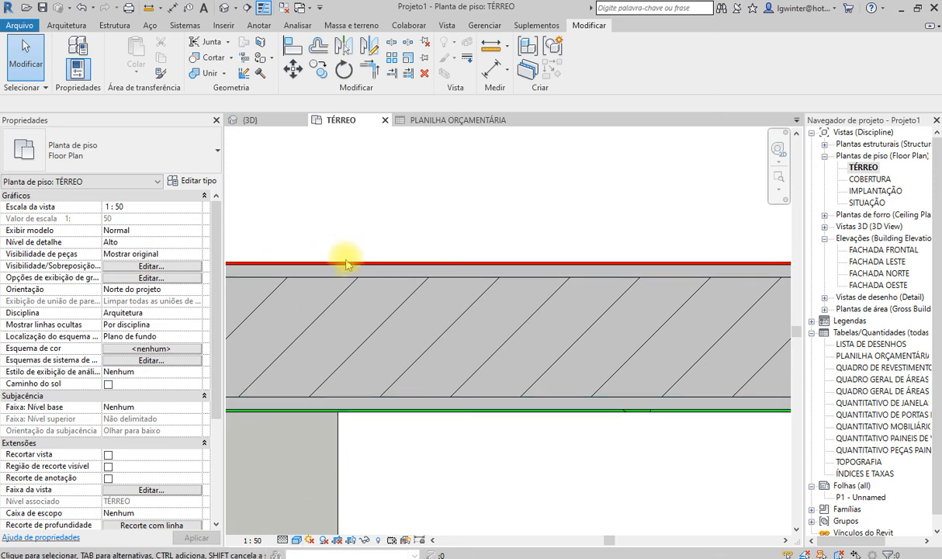
Shorten the upper wall by moving its endpoint 15 cm from the outer corner to the side beam's inner face
scroll(408, 404, down, 2)
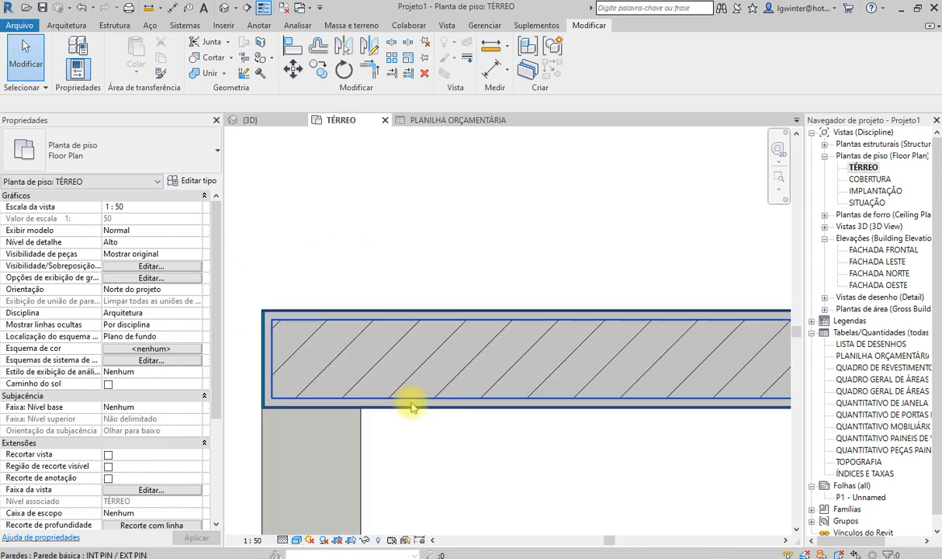
scroll(297, 369, down, 2)
scroll(309, 356, up, 3)
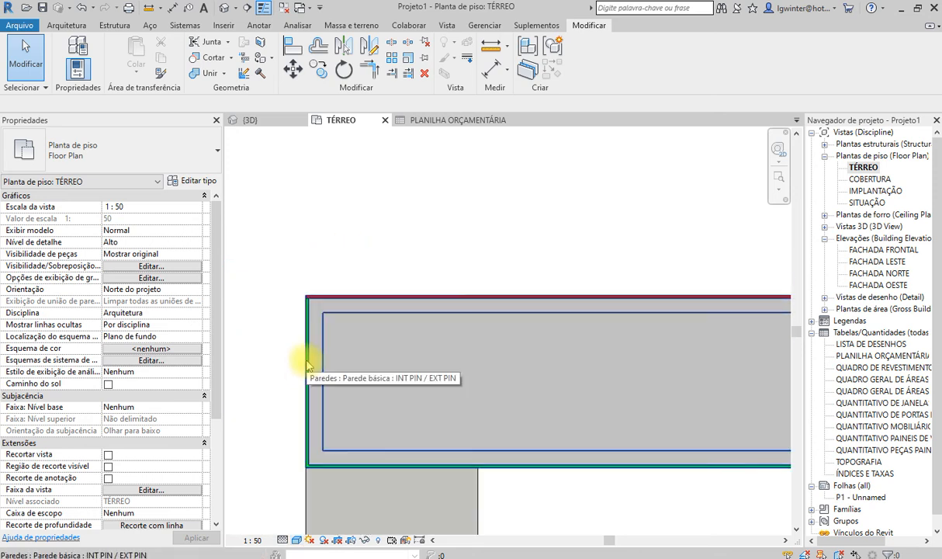
click(318, 470)
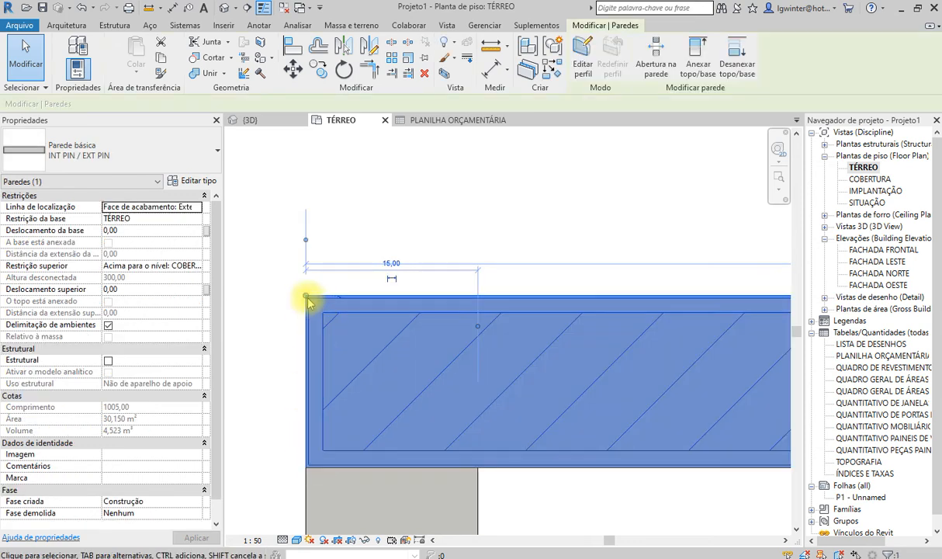
click(435, 294)
click(477, 294)
click(458, 294)
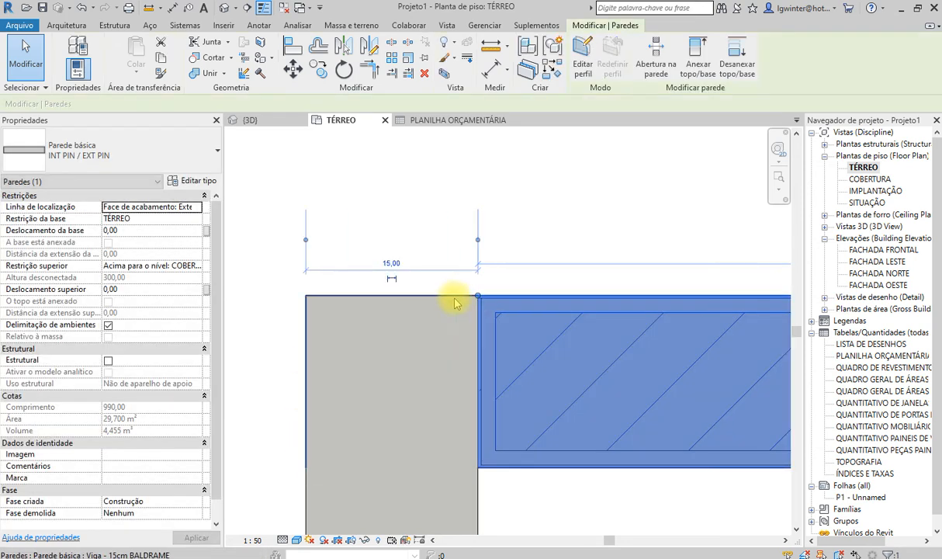
key(Delete)
Open the layer structure of the upper wall's INT PIN / EXT PIN type and set wrapping at inserts to Não virar
scroll(353, 268, down, 2)
scroll(351, 270, down, 2)
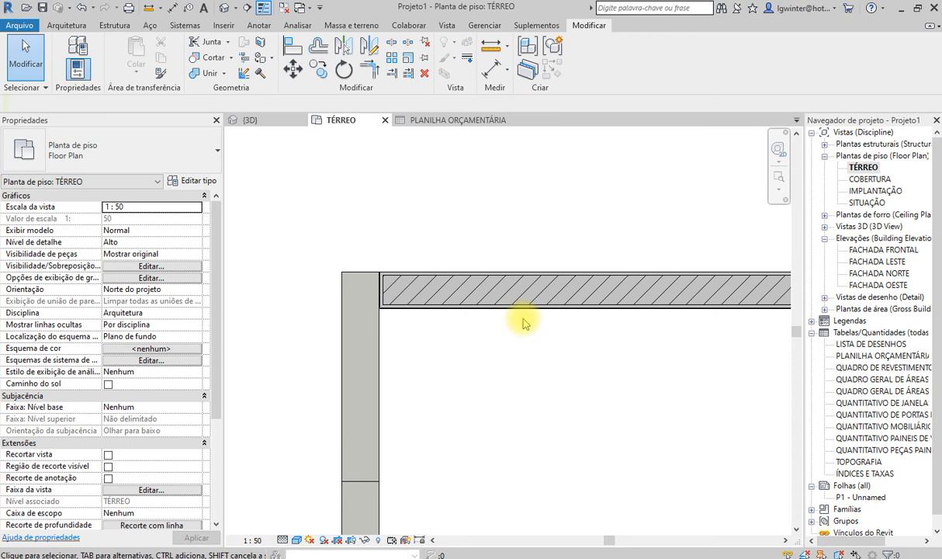
middle_drag(523, 324, 241, 320)
scroll(326, 311, down, 4)
scroll(233, 308, up, 2)
scroll(332, 297, up, 10)
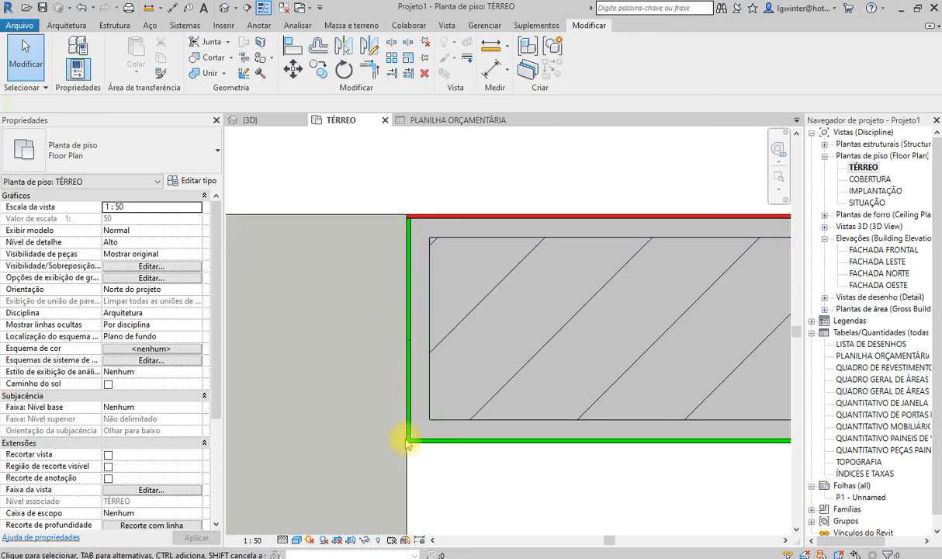
click(435, 442)
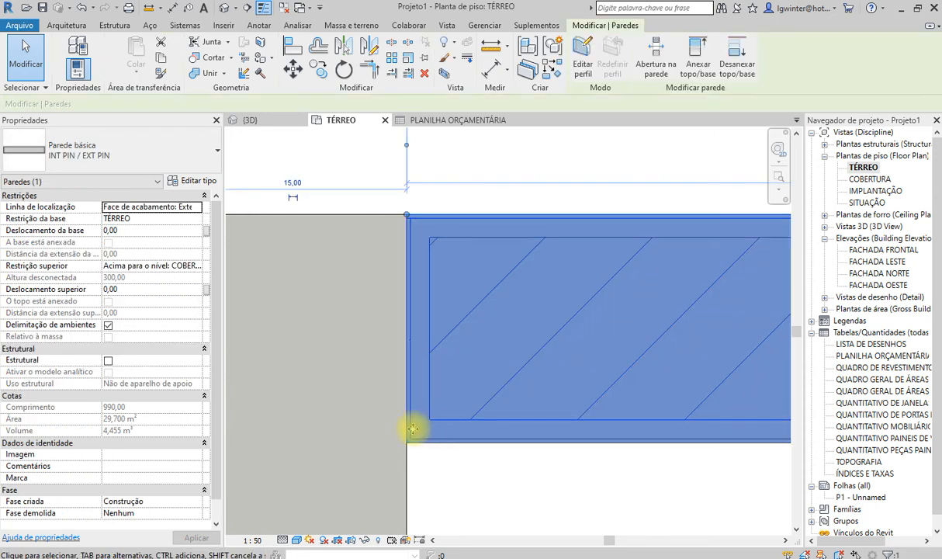
click(194, 182)
click(230, 204)
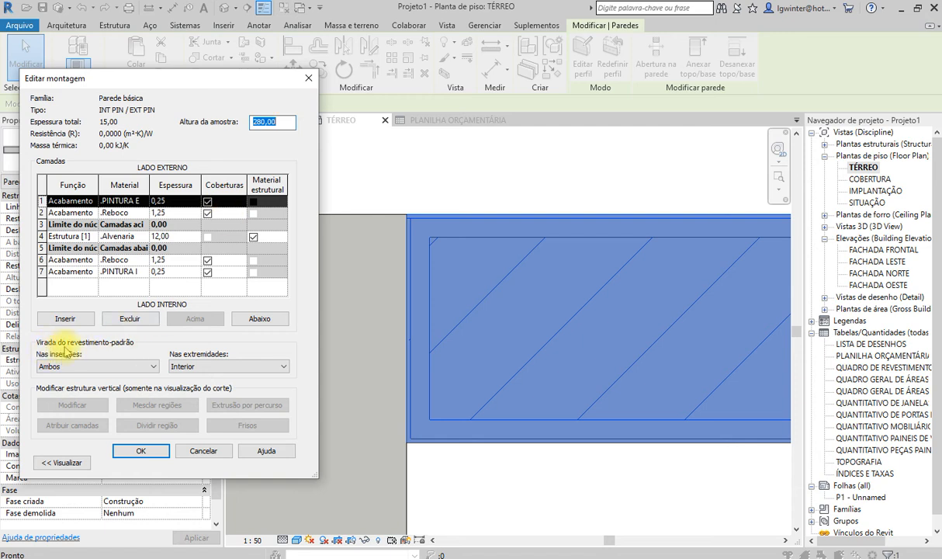
click(107, 366)
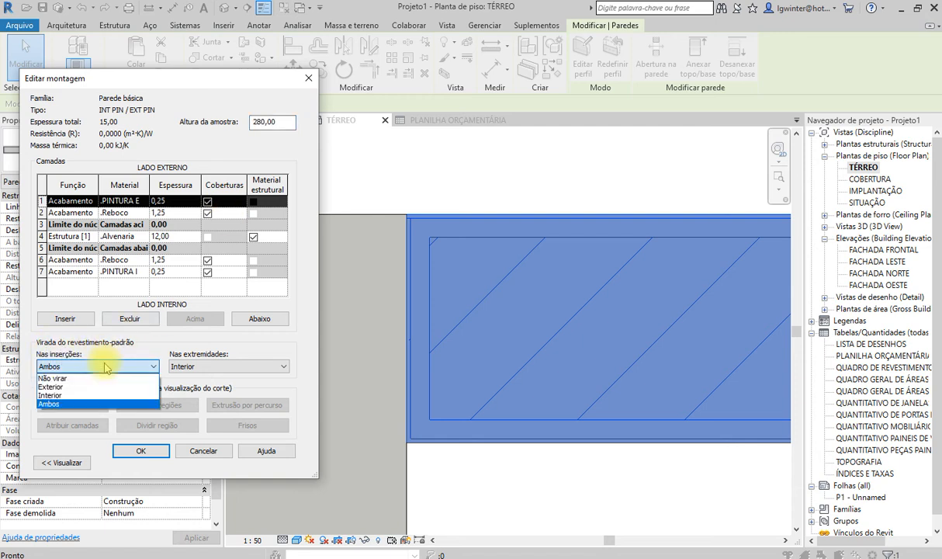
click(100, 378)
Set the wall type's wrapping at ends to Nenhum and accept the layer structure and type properties
click(188, 370)
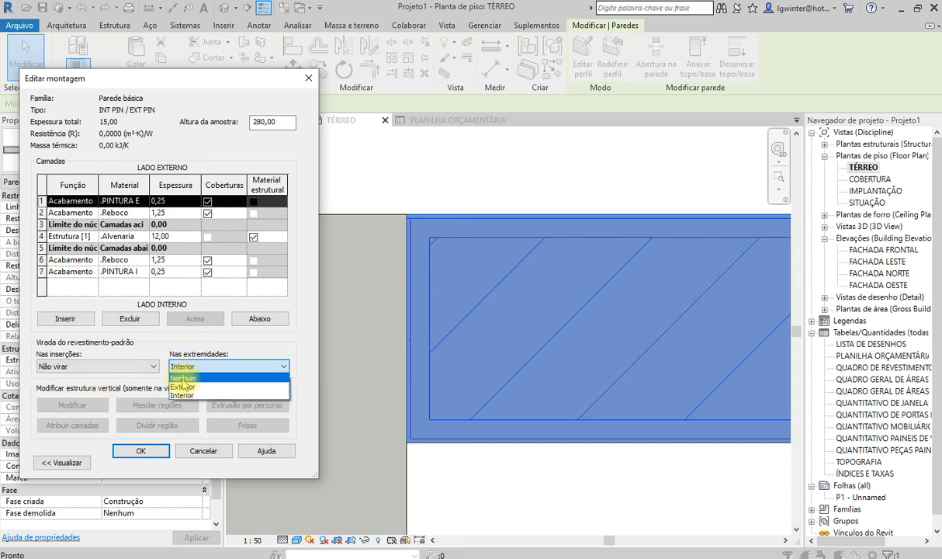
click(184, 378)
click(147, 452)
click(152, 452)
scroll(480, 340, down, 3)
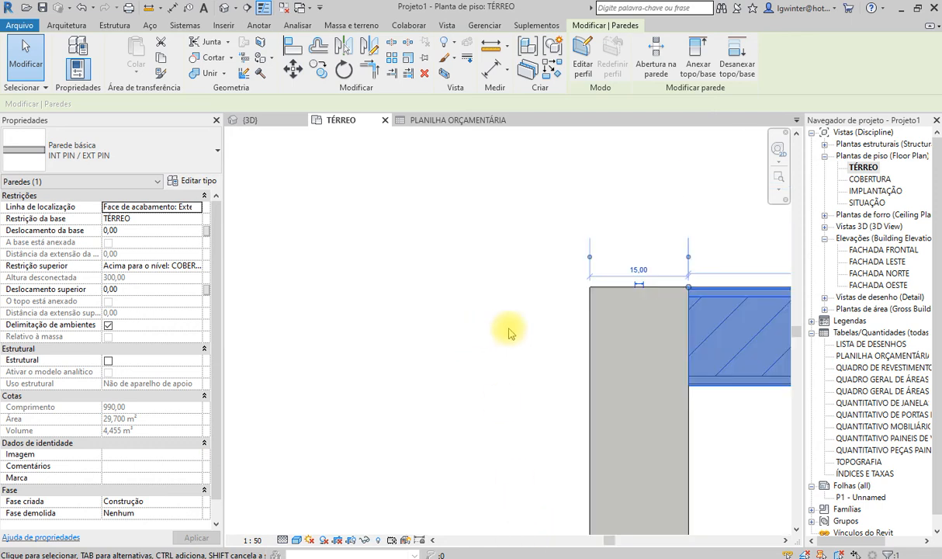
click(548, 331)
scroll(700, 385, up, 2)
middle_drag(715, 394, 493, 398)
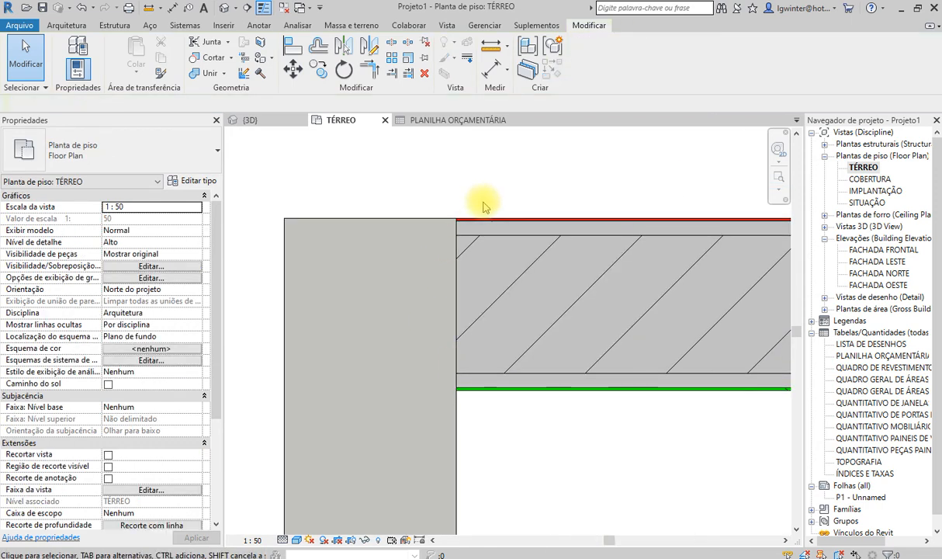
Examine the upper wall's ends and its junctions with the perpendicular beams in the TÉRREO plan
scroll(435, 249, down, 5)
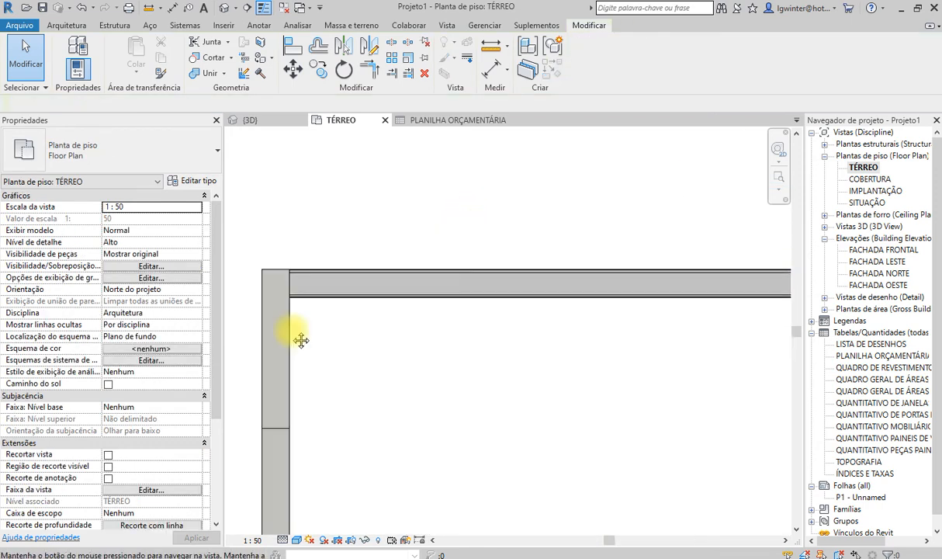
scroll(610, 274, down, 2)
scroll(574, 341, up, 6)
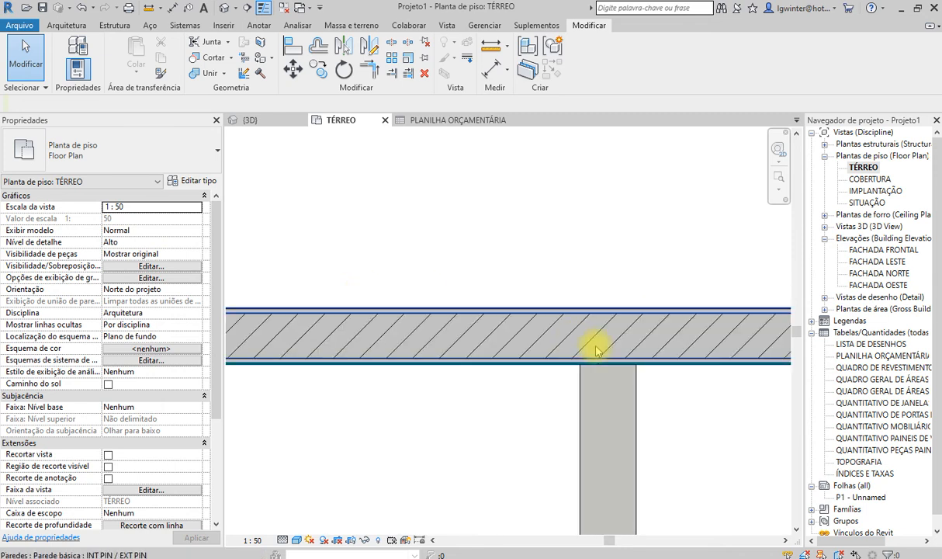
scroll(541, 311, down, 4)
scroll(267, 295, up, 4)
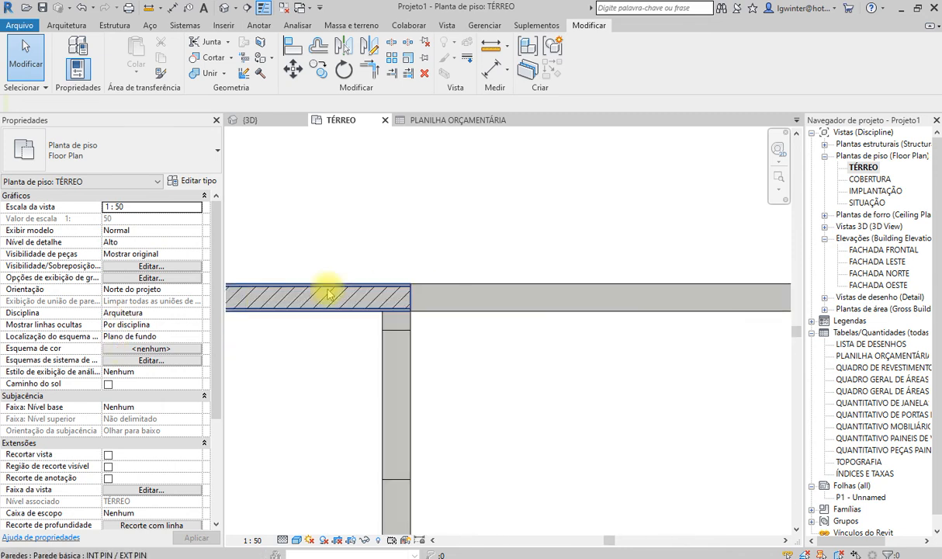
scroll(458, 273, up, 3)
scroll(446, 216, down, 6)
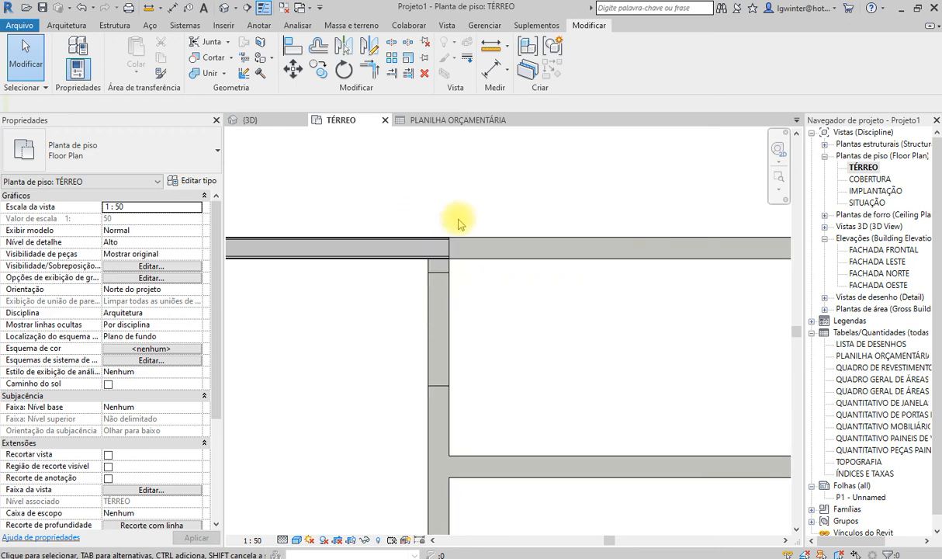
scroll(467, 222, up, 3)
Switch to planta.pdf and examine the two B.W.C. rooms and the exterior wall along them
key(alt+Tab)
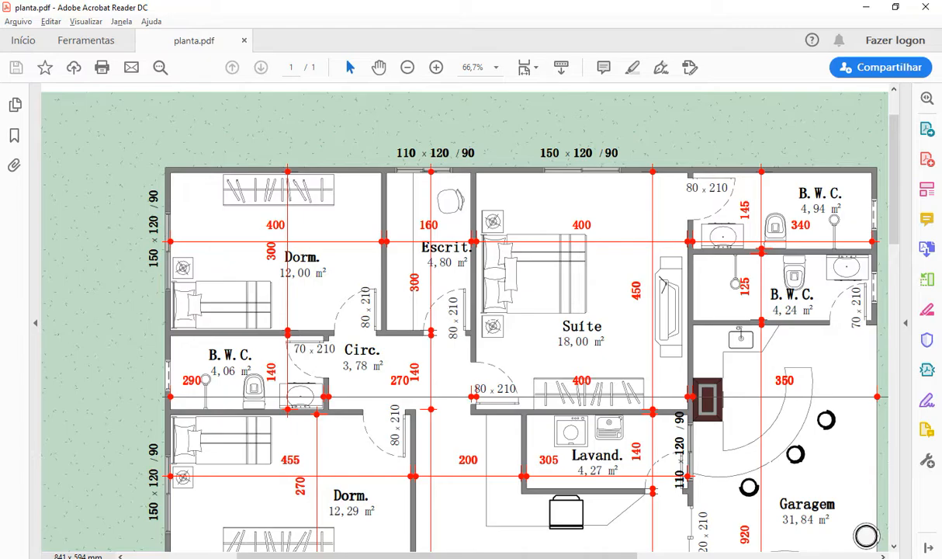
ctrl+scroll(805, 161, up, 4)
scroll(606, 193, right, 3)
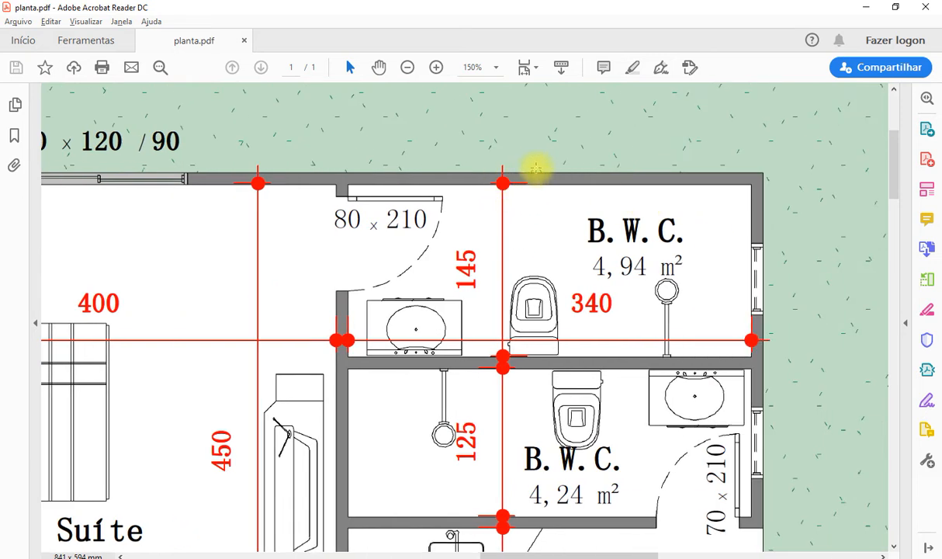
Switch back to Revit and duplicate the upper wall's INT PIN / EXT PIN type as INT CERA / EXT PIN
key(alt+Tab)
scroll(384, 242, down, 2)
middle_drag(349, 250, 543, 254)
click(423, 226)
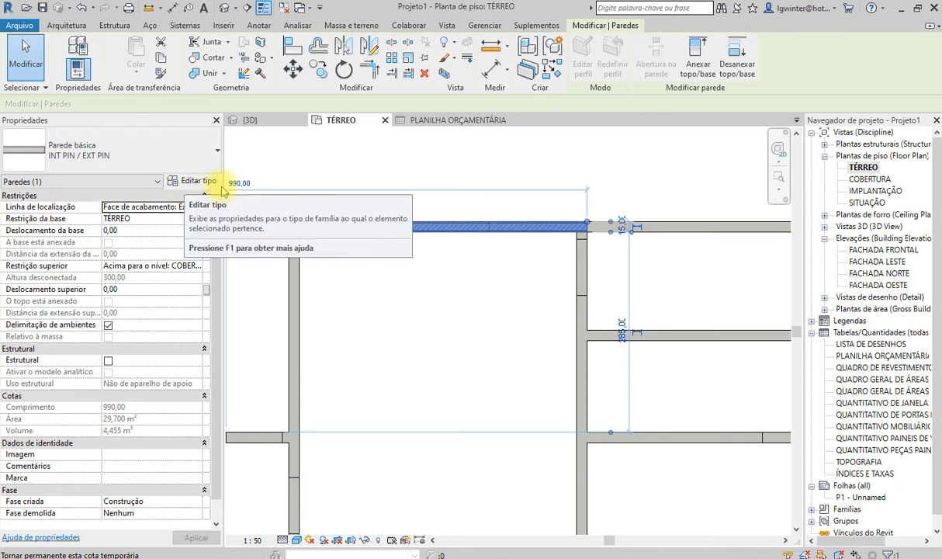
click(194, 182)
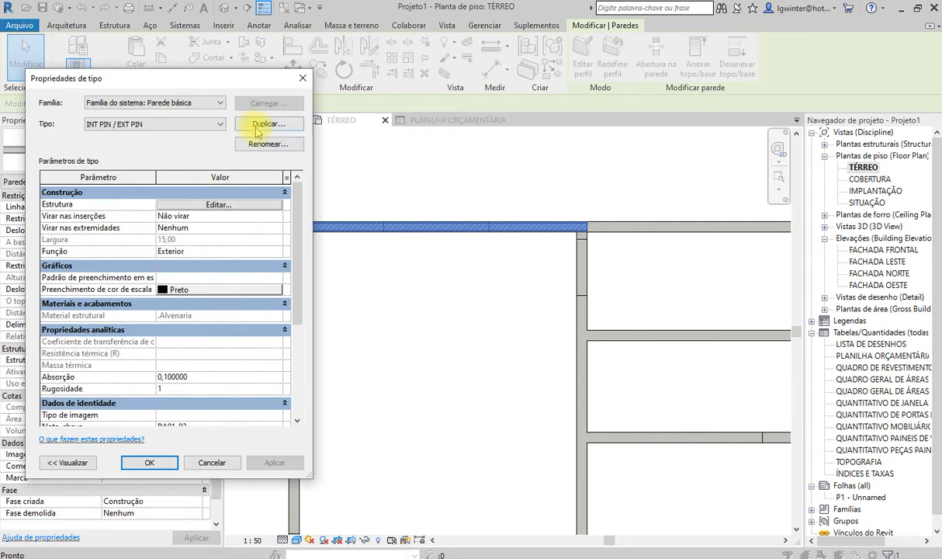
click(260, 125)
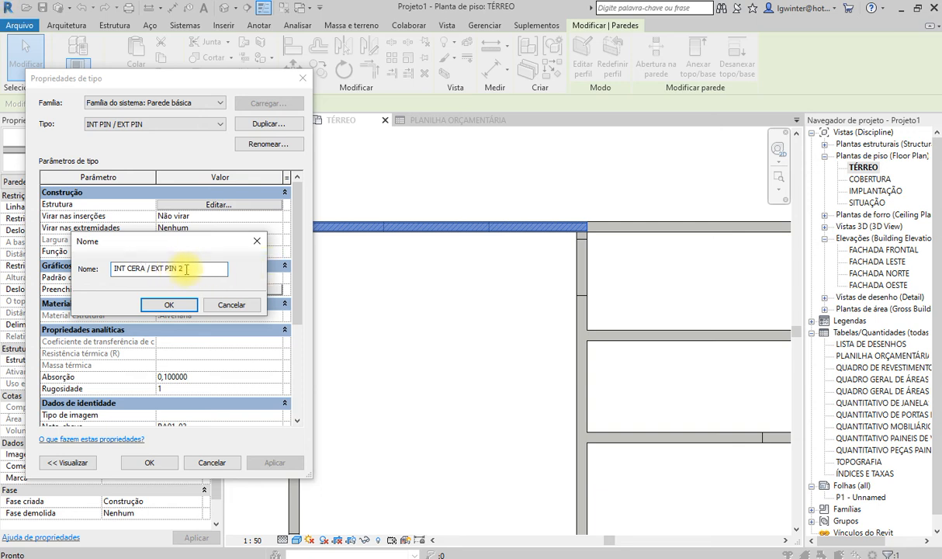
click(169, 305)
Open the new type's layer structure and choose .Cerâmica branca 25x25cm as the material of interior finish layer 7
click(184, 206)
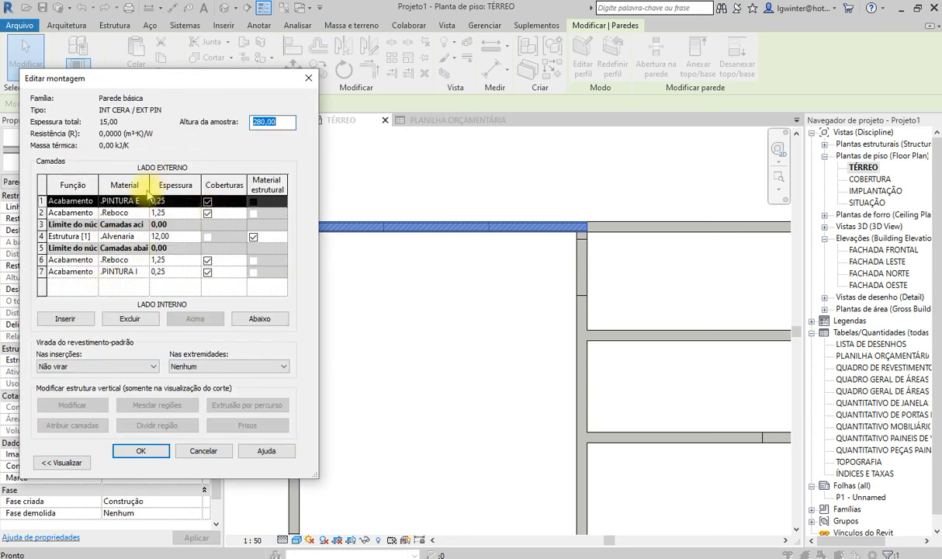
drag(165, 188, 186, 189)
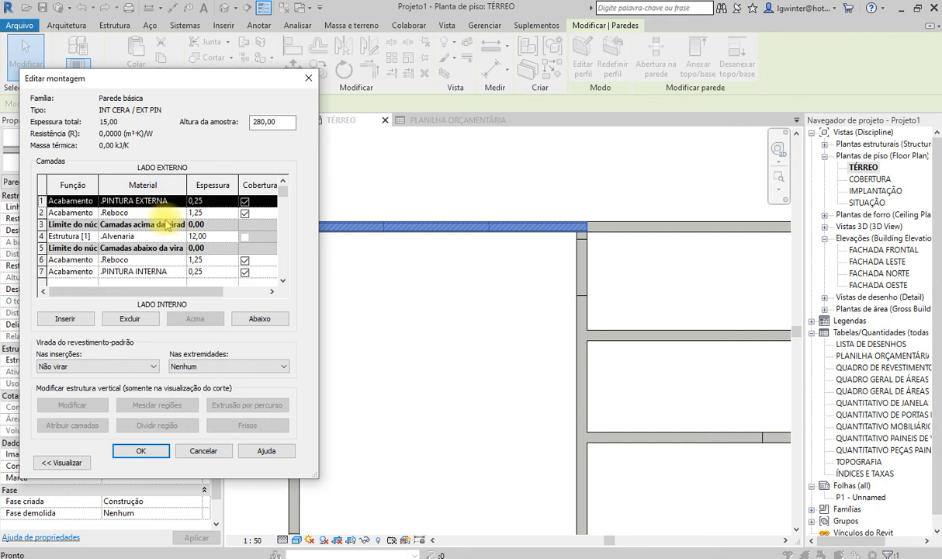
click(162, 271)
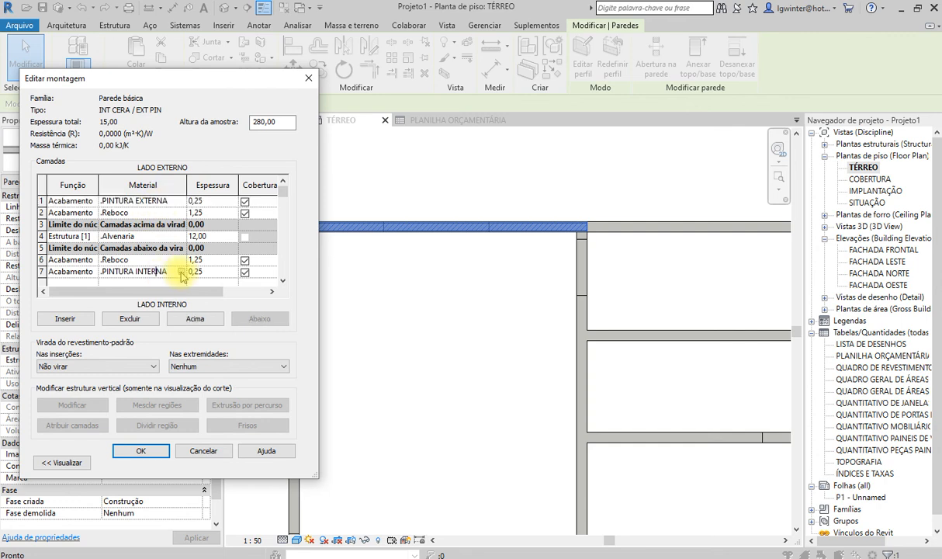
click(181, 271)
scroll(419, 340, up, 2)
scroll(417, 340, up, 8)
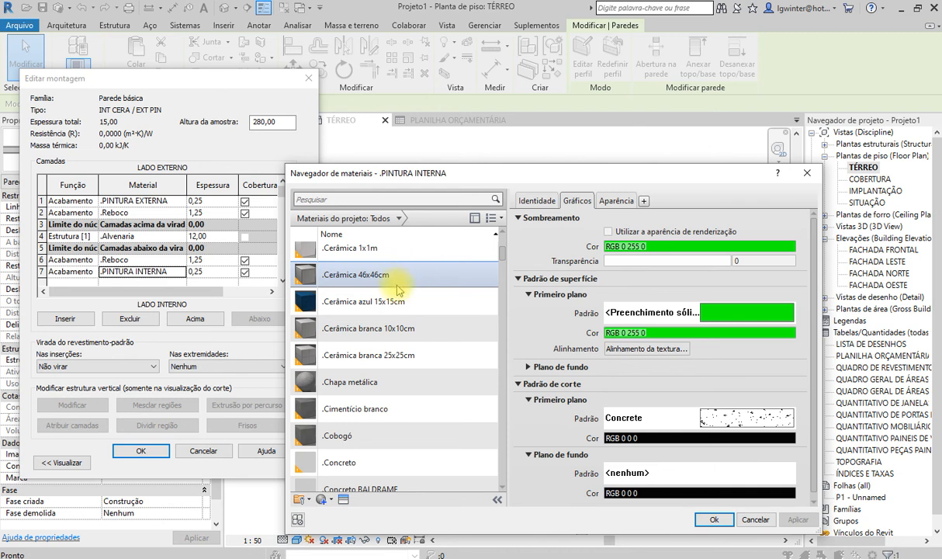
click(380, 359)
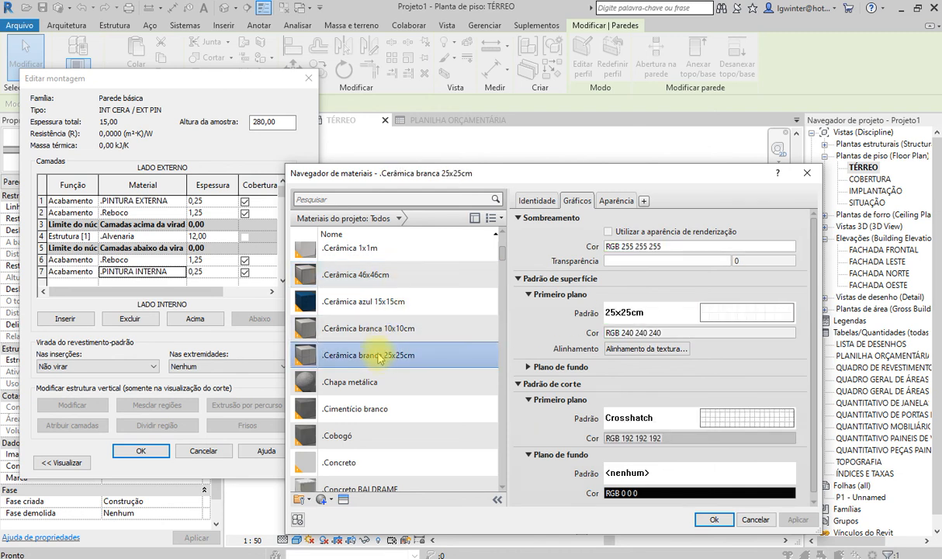
scroll(342, 256, up, 1)
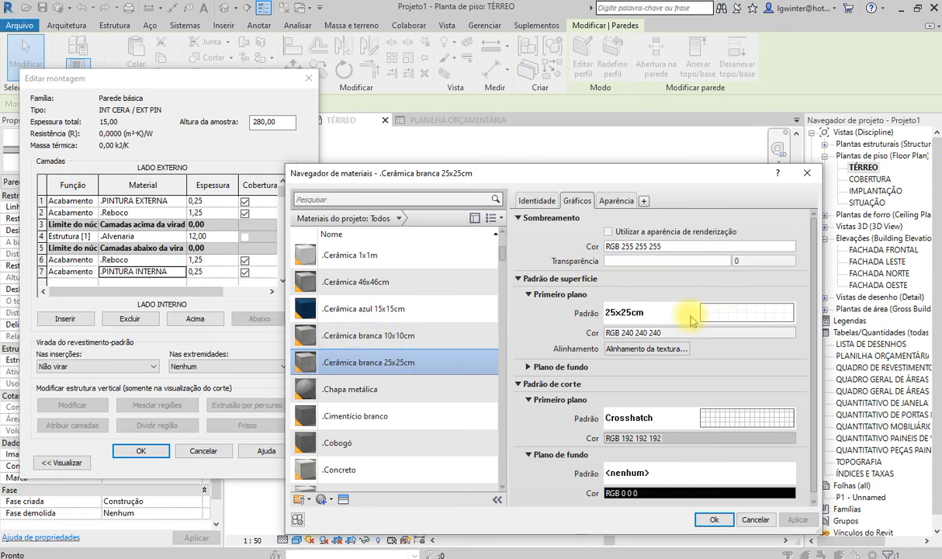
Check the ceramic's 25x25cm surface pattern and set the pattern's foreground colour to yellow, RGB 255 255 0
click(737, 320)
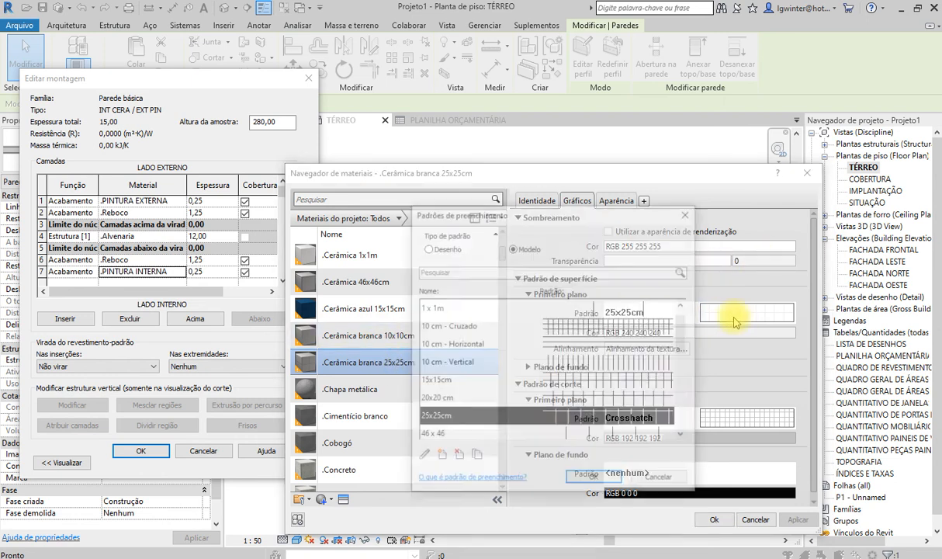
click(650, 481)
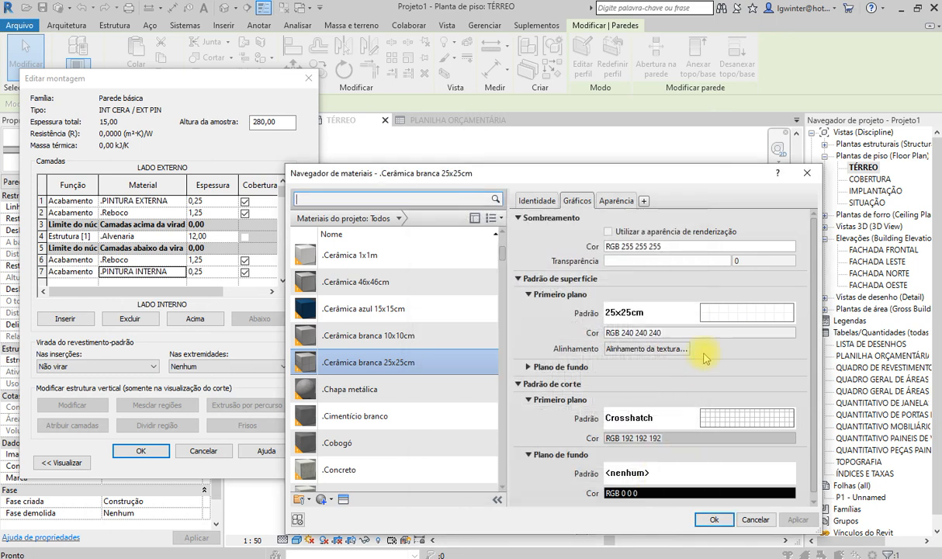
click(696, 334)
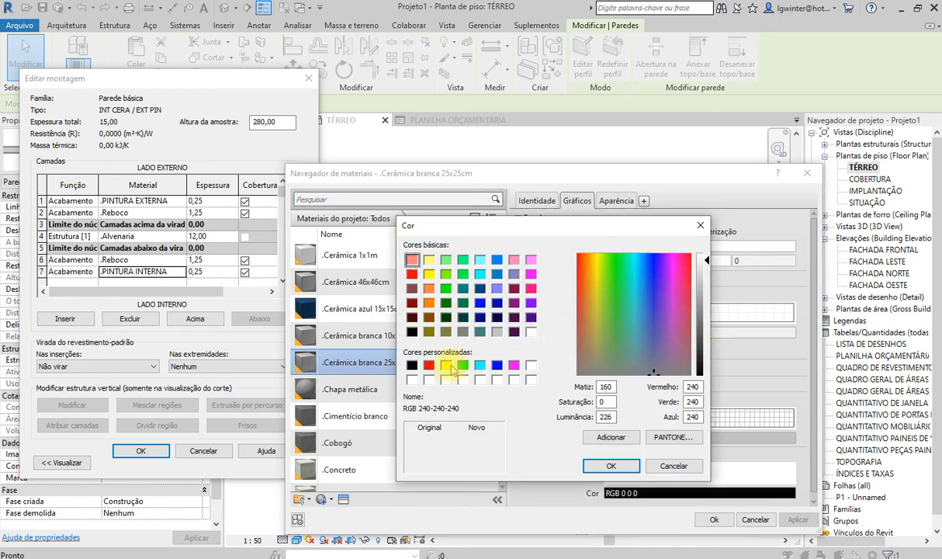
click(447, 365)
click(612, 466)
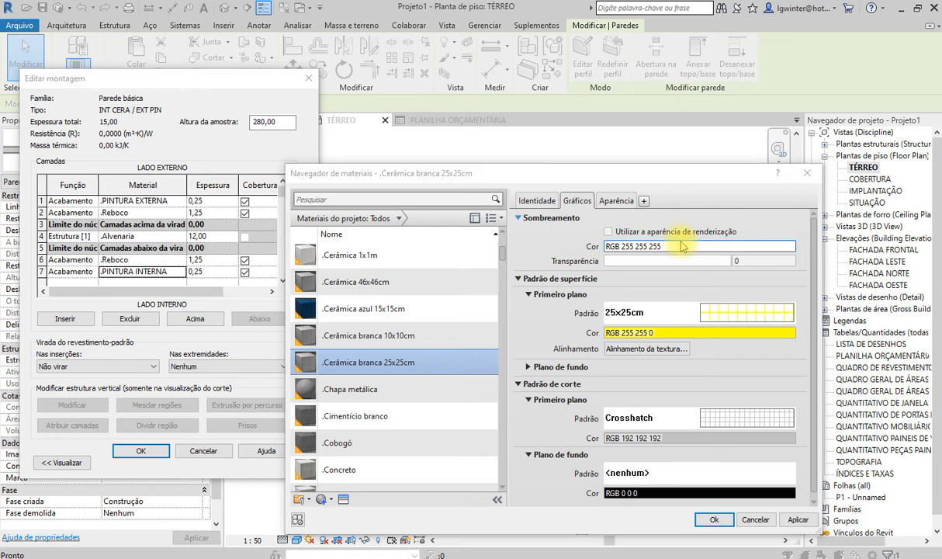
Set the ceramic's shading colour to RGB 255 255 0, accept the material, layer structure and type properties, and deselect the wall
click(682, 247)
click(447, 366)
click(611, 466)
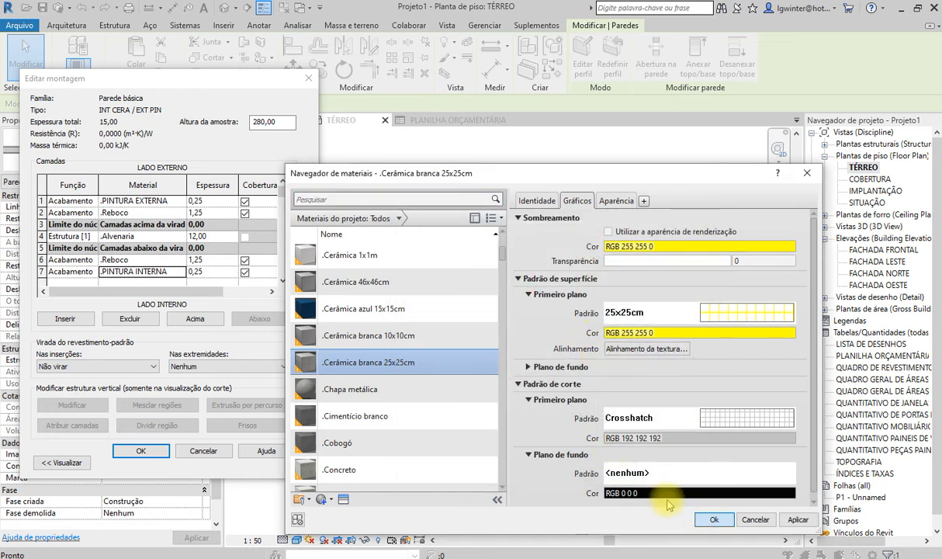
key(Return)
click(162, 449)
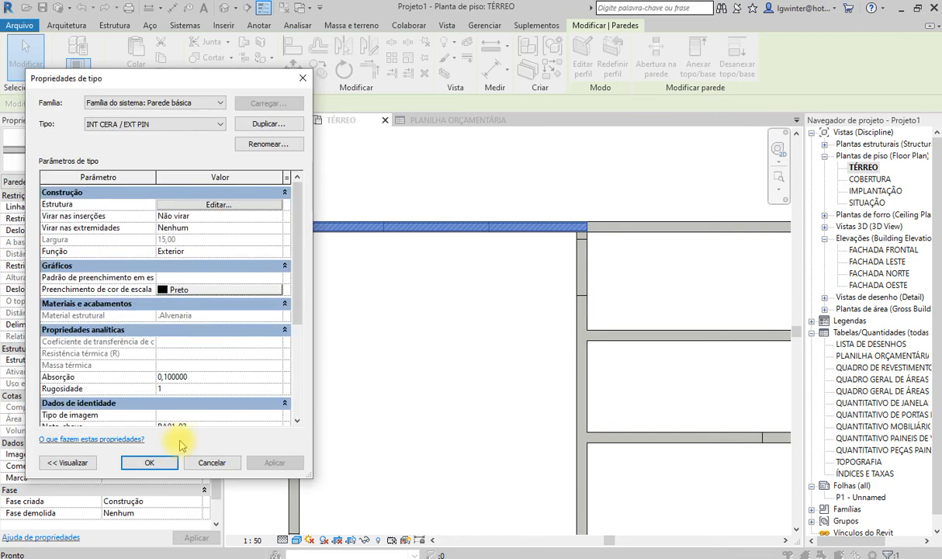
click(172, 461)
click(431, 322)
Dismiss the save reminder and start a new wall of type INT CERA / EXT PIN
scroll(599, 252, up, 4)
scroll(624, 204, up, 2)
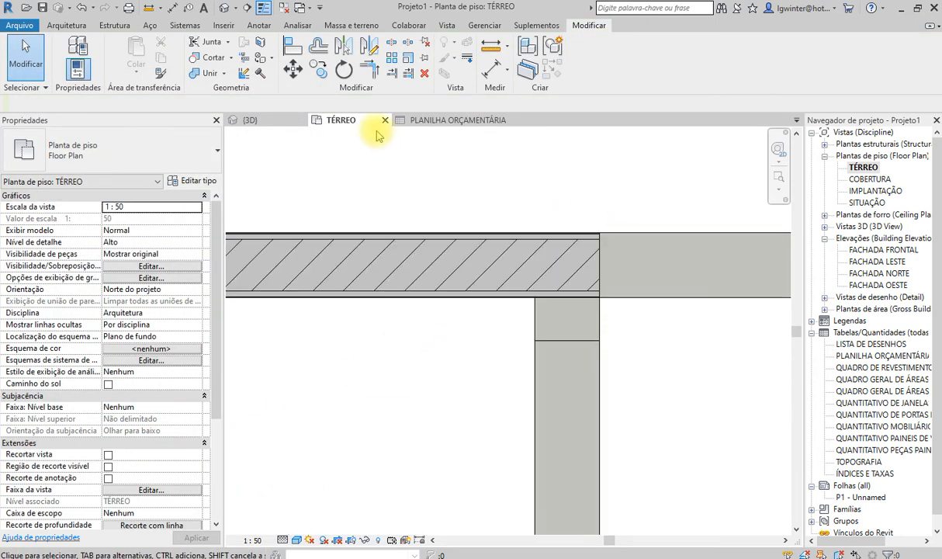
click(54, 28)
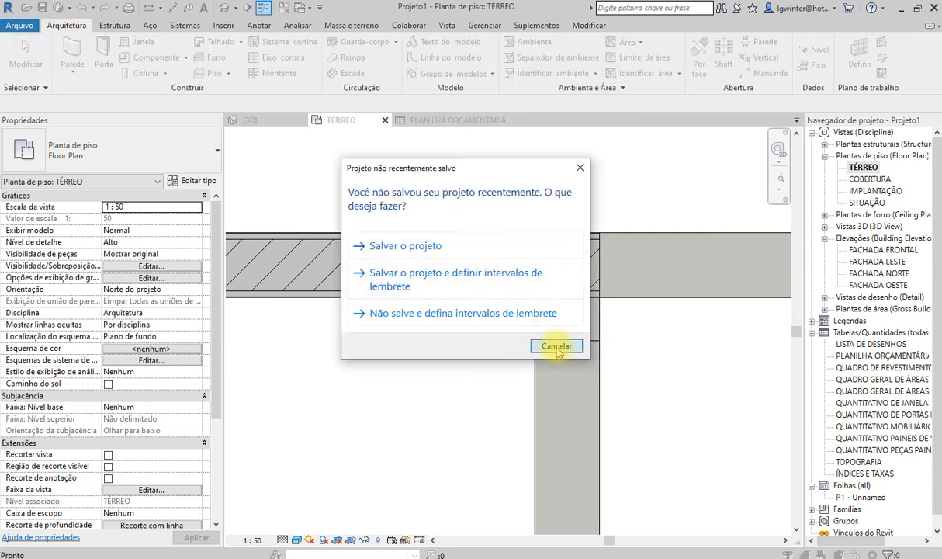
click(556, 346)
key(w)
key(a)
click(127, 157)
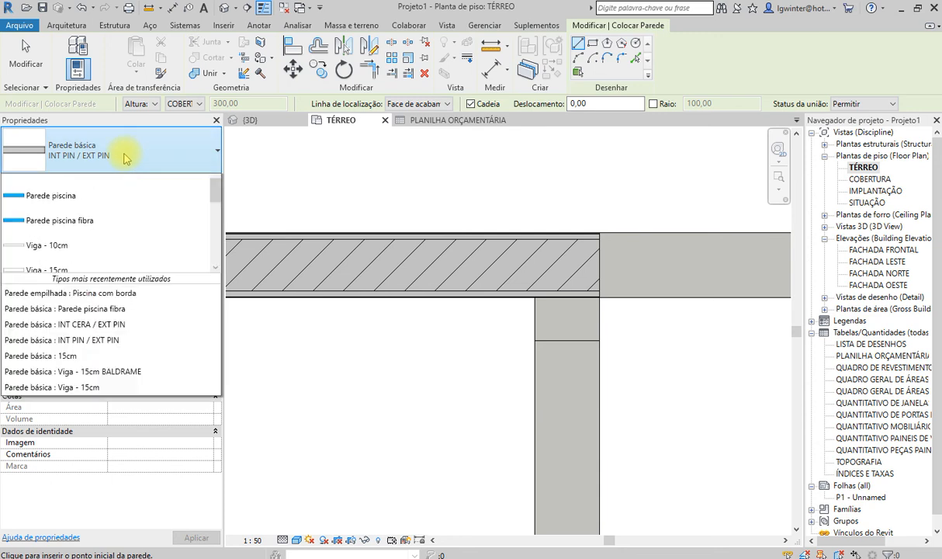
click(55, 197)
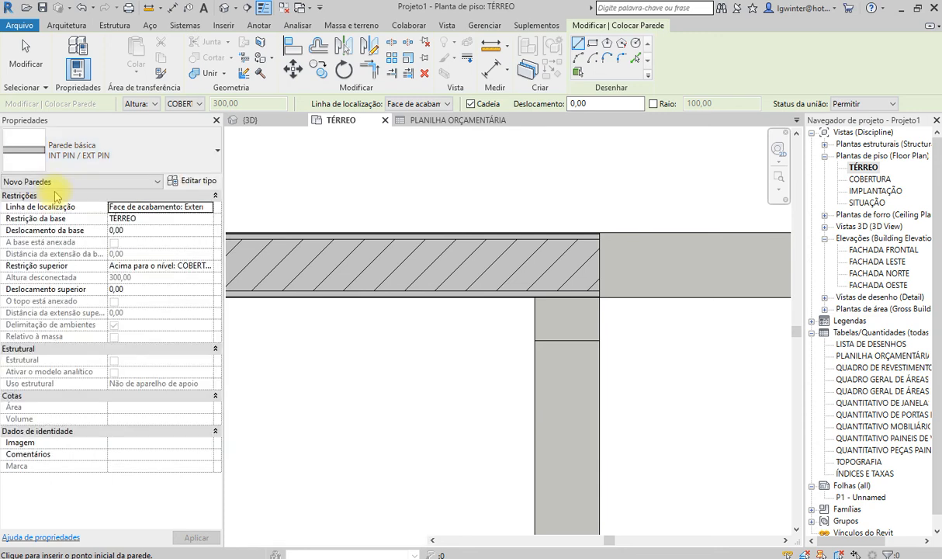
Draw the wall along the upper beam from the existing wall's end to the outer corner, with Face de acabamento: Externa as location line
middle_drag(495, 211, 289, 218)
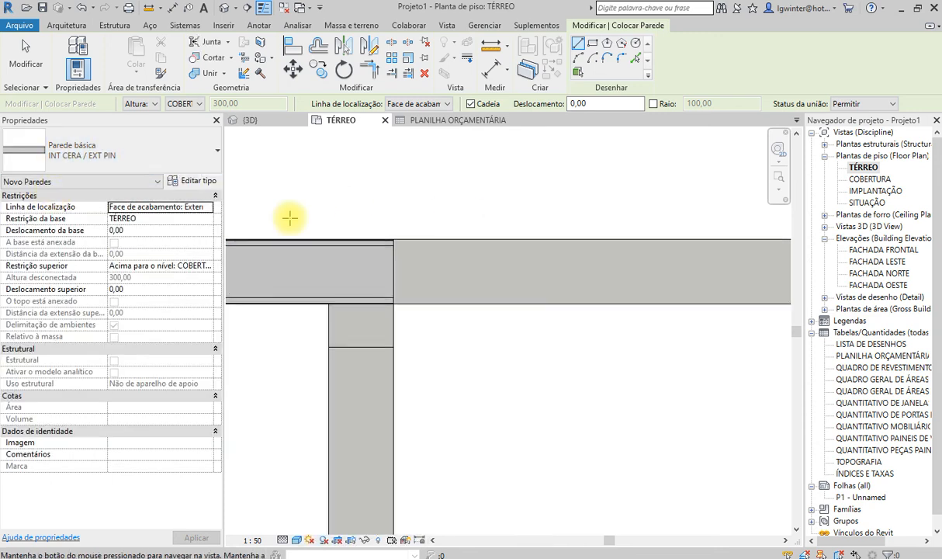
click(389, 238)
key(Escape)
click(412, 104)
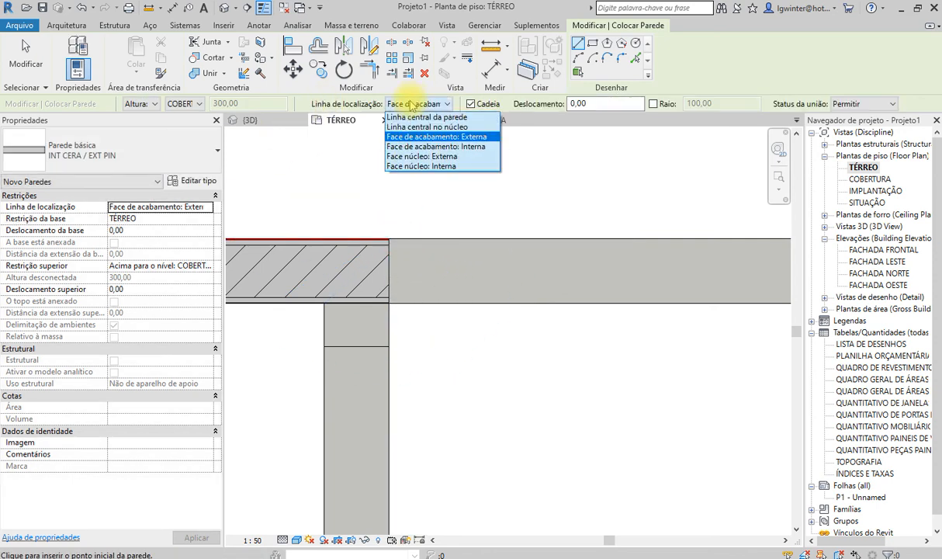
click(403, 136)
scroll(389, 237, up, 3)
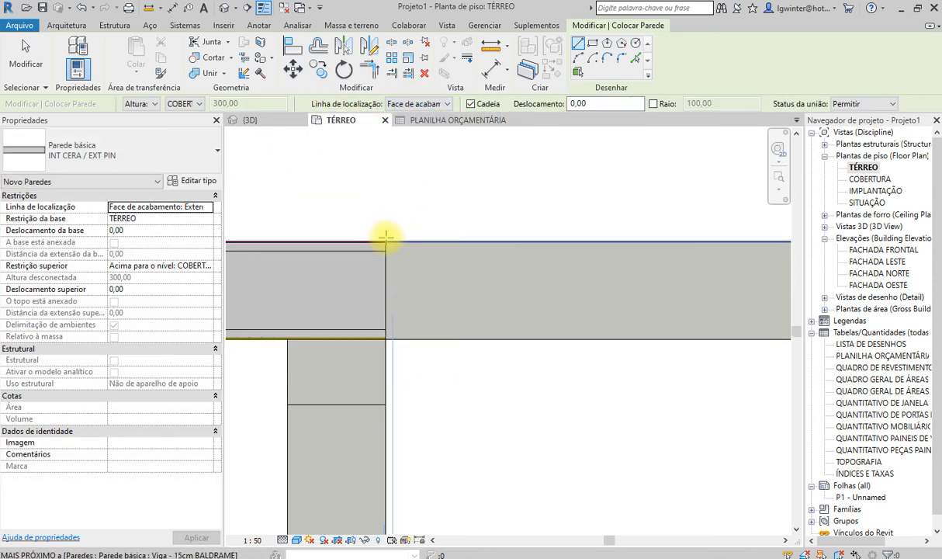
click(382, 243)
scroll(421, 217, down, 4)
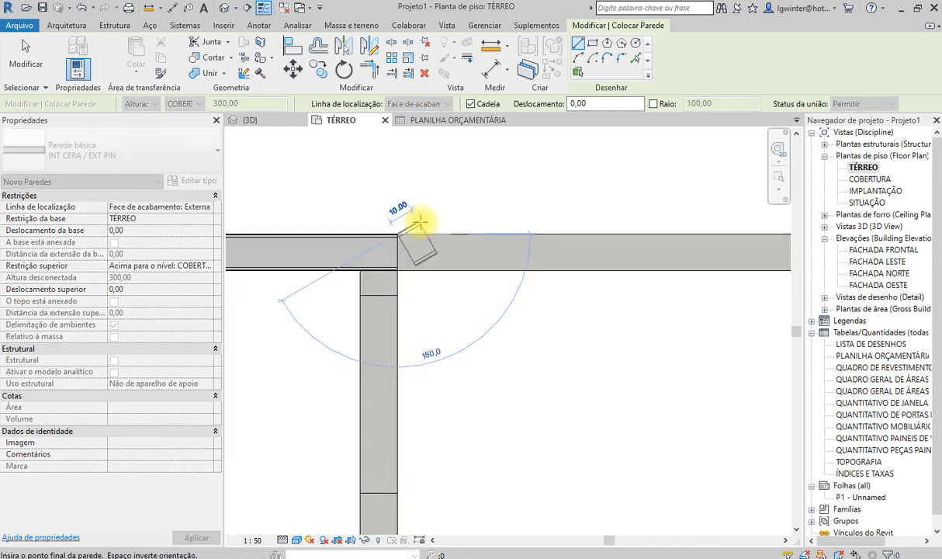
click(533, 265)
scroll(535, 287, up, 4)
key(Escape)
key(Escape)
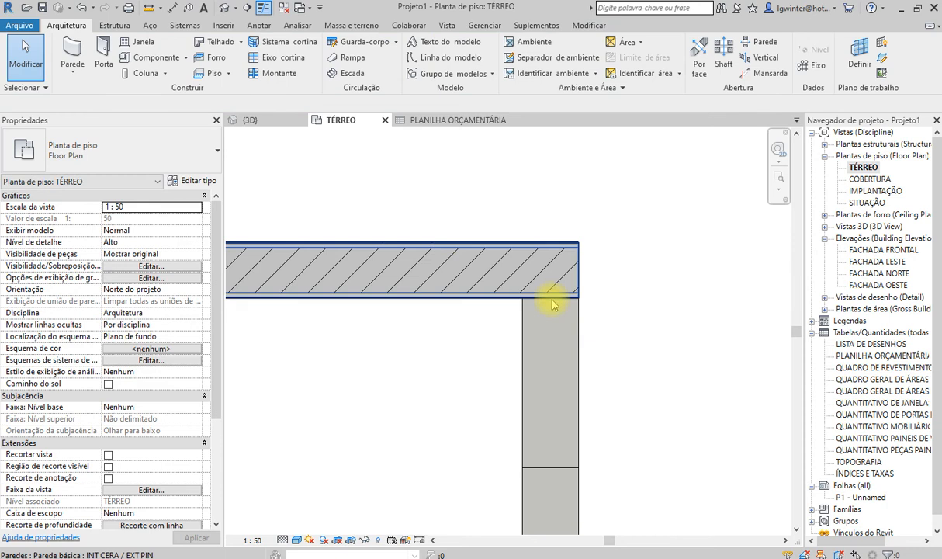
Examine the exterior and interior finish layers along both upper walls and where they meet the perpendicular beams
scroll(420, 235, up, 5)
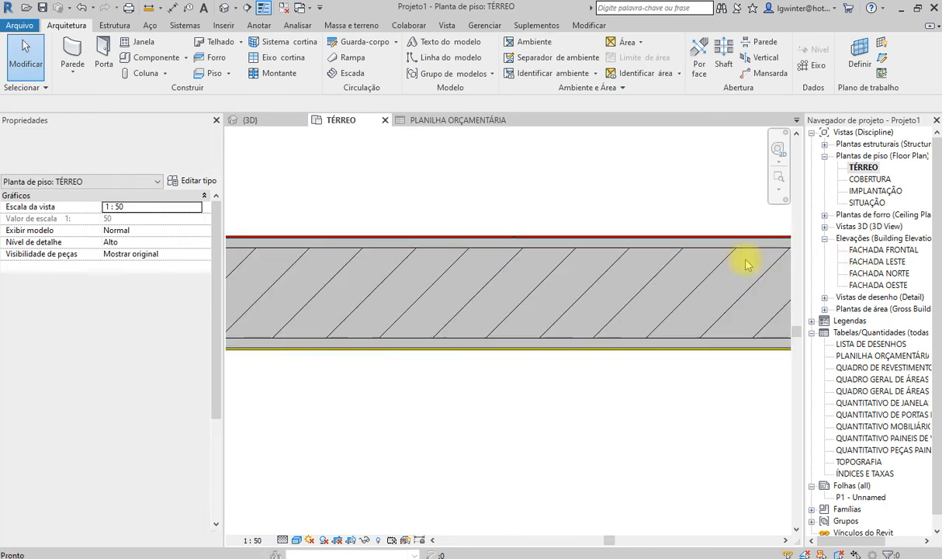
scroll(358, 221, up, 4)
middle_drag(471, 256, 772, 244)
middle_drag(473, 155, 772, 194)
middle_drag(558, 411, 666, 290)
scroll(666, 290, down, 3)
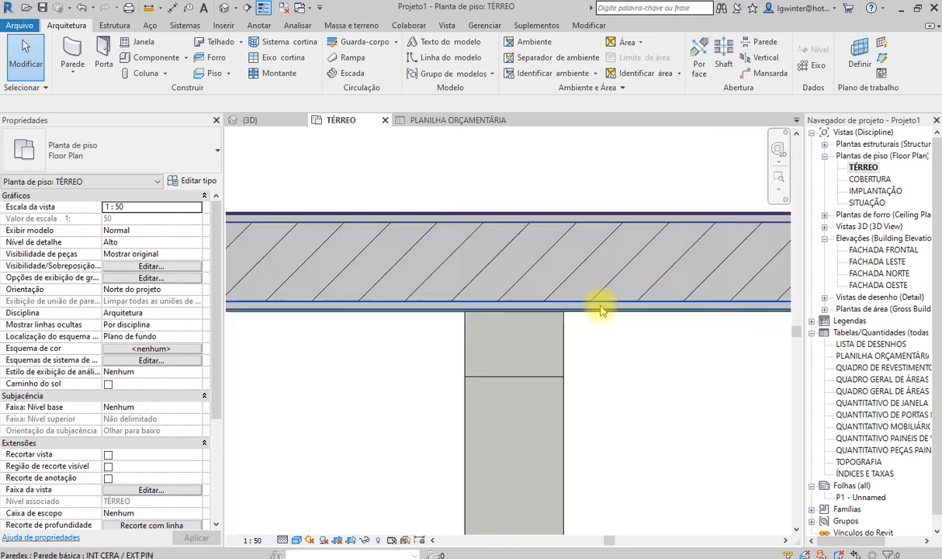
scroll(607, 308, down, 3)
scroll(433, 315, up, 2)
middle_drag(403, 310, 820, 228)
scroll(702, 291, down, 6)
scroll(589, 291, up, 5)
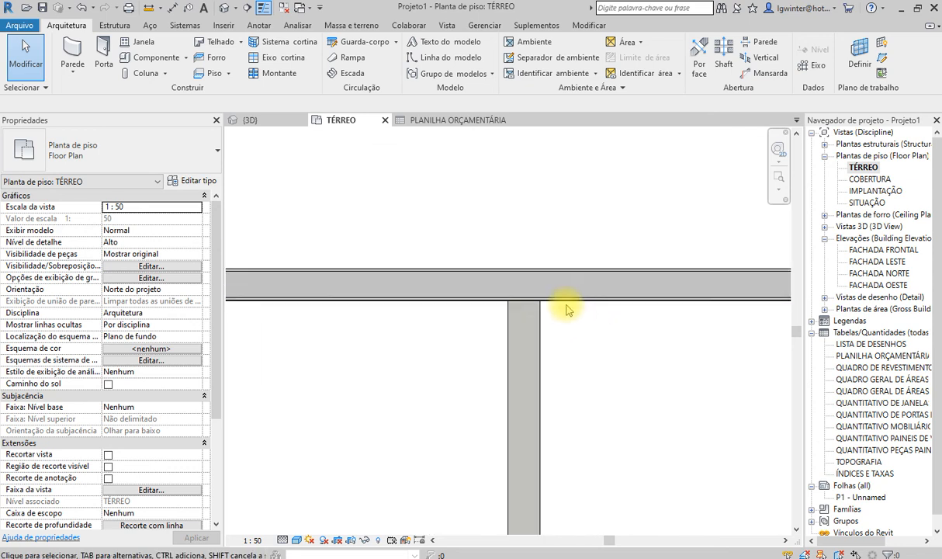
scroll(564, 310, down, 3)
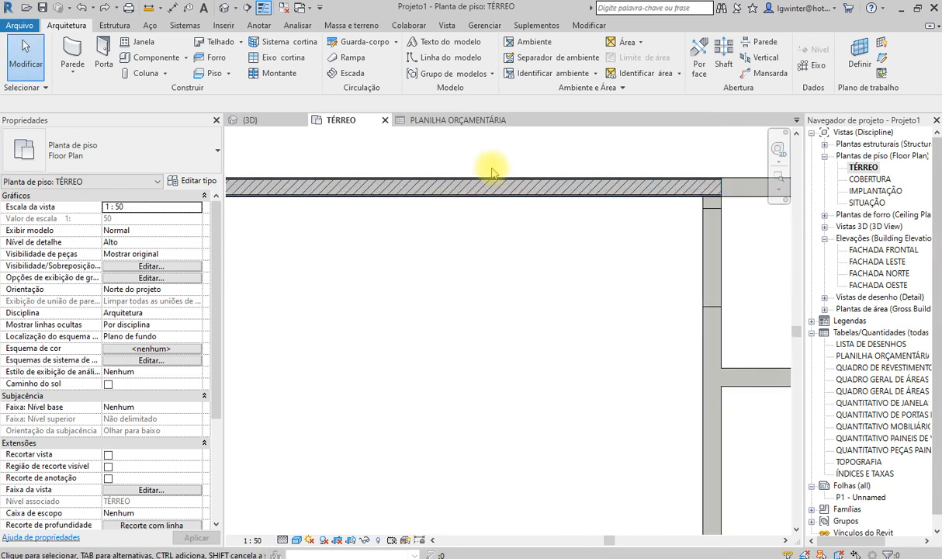
Change the upper wall ending at the perpendicular beam to type INT PIN / EXT PIN and deselect it
scroll(492, 172, up, 4)
click(501, 192)
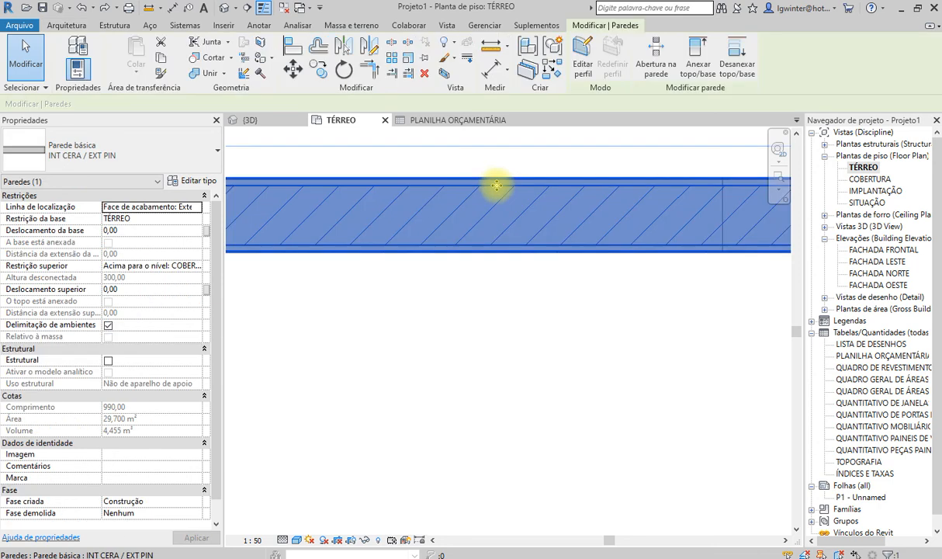
click(156, 159)
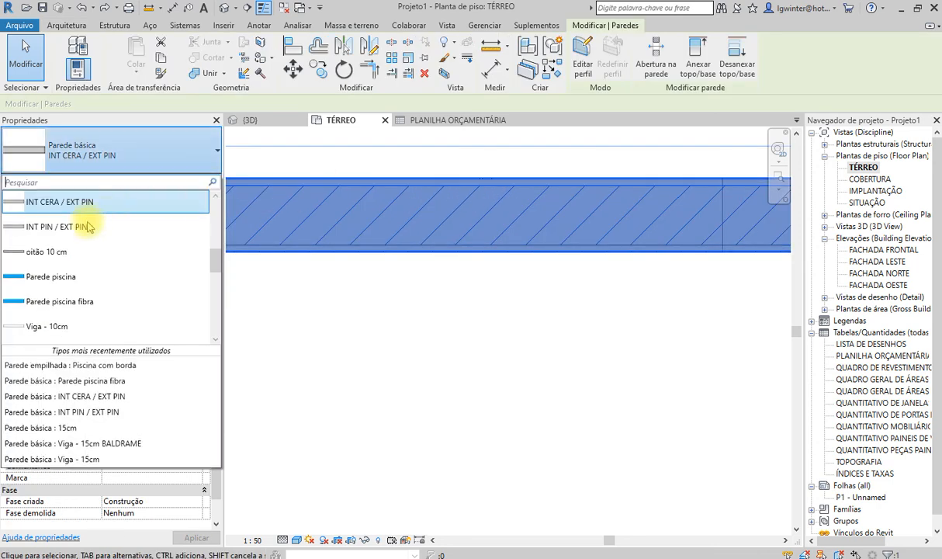
mouse_move(46, 227)
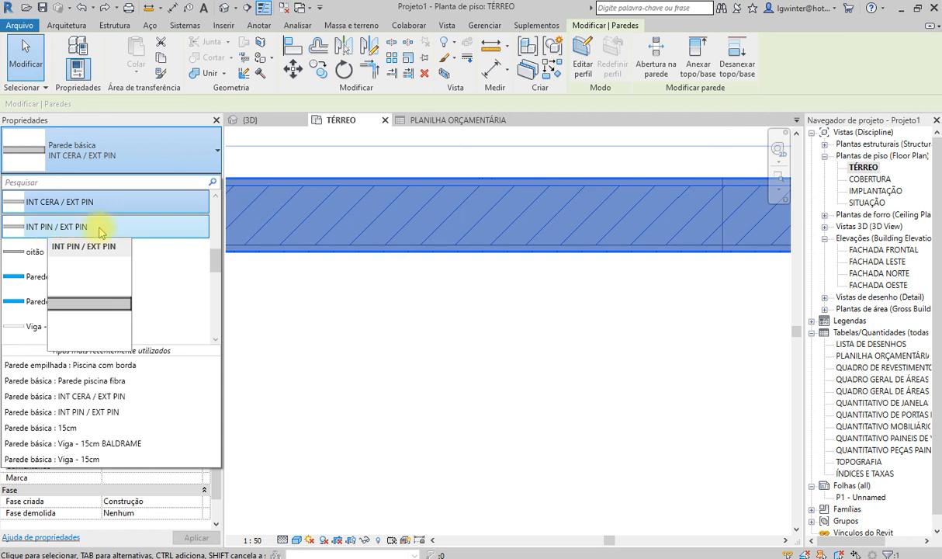
click(84, 227)
click(409, 290)
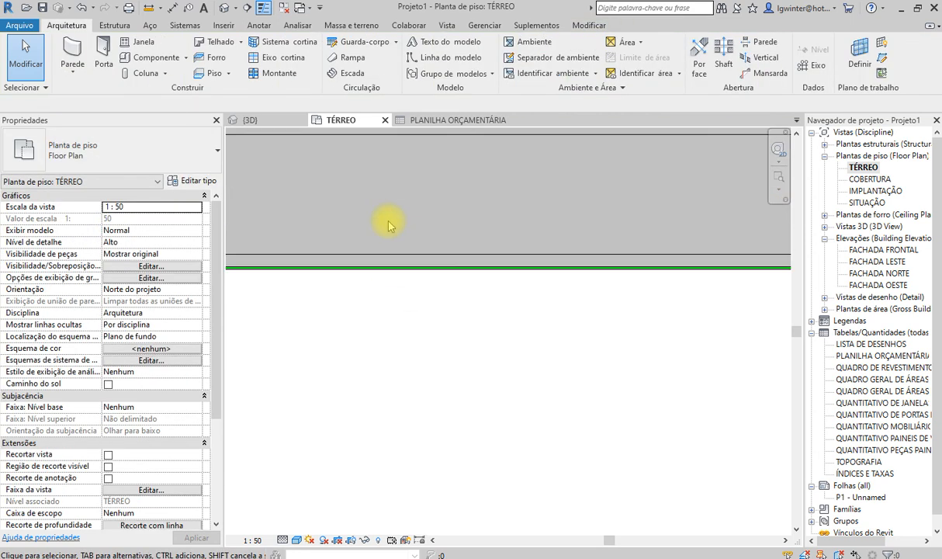
Draw a 345 cm INT CERA / EXT PIN wall along the upper beam from the existing wall's end to the outer corner
scroll(424, 198, down, 4)
middle_drag(700, 231, 458, 257)
scroll(581, 280, up, 1)
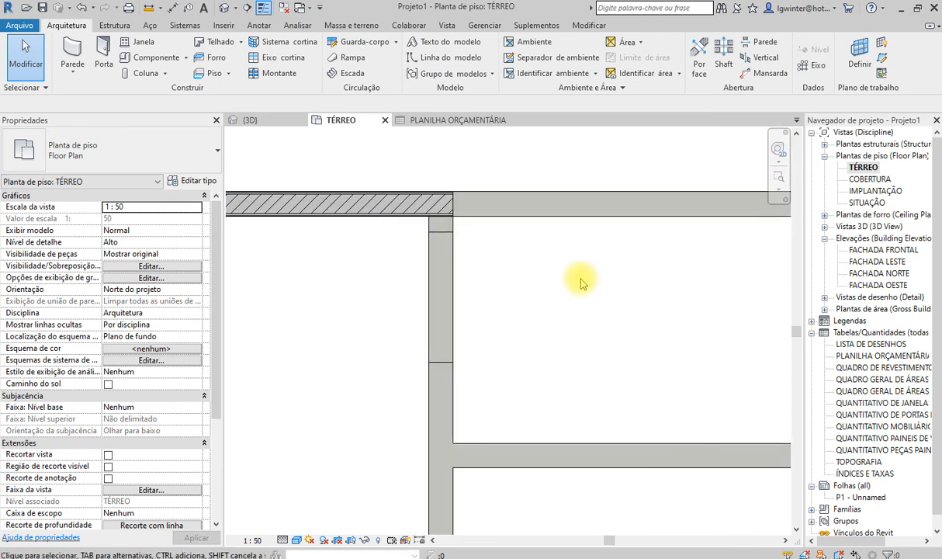
scroll(542, 254, up, 1)
scroll(518, 248, up, 1)
click(70, 49)
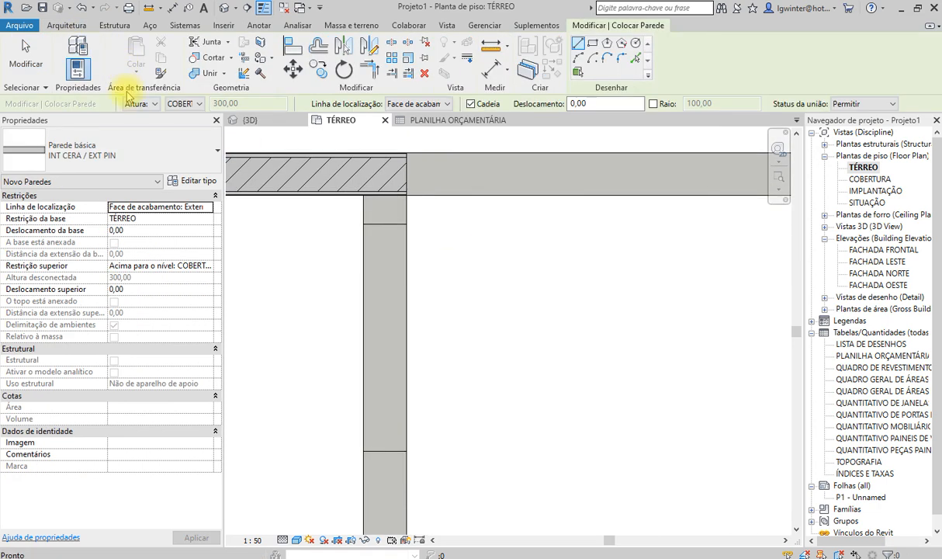
click(407, 150)
scroll(657, 151, down, 3)
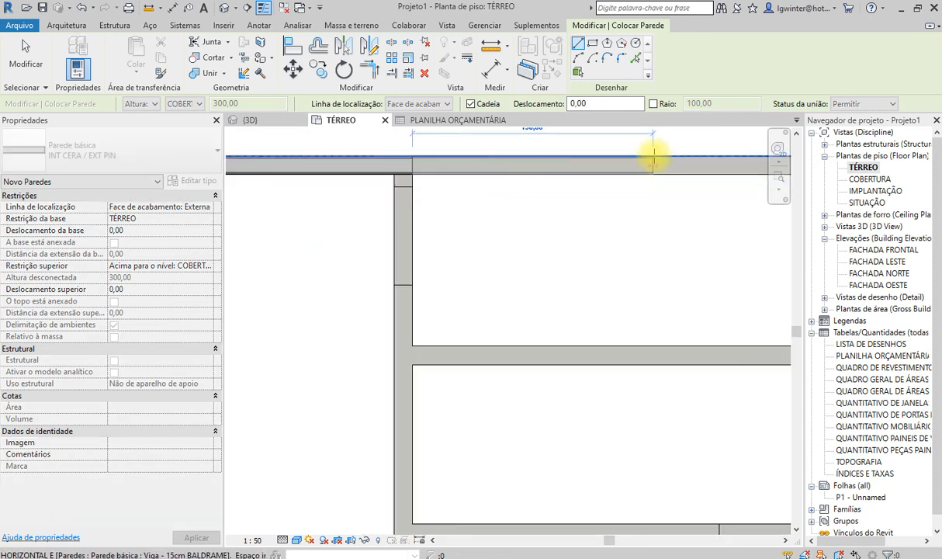
scroll(549, 166, up, 2)
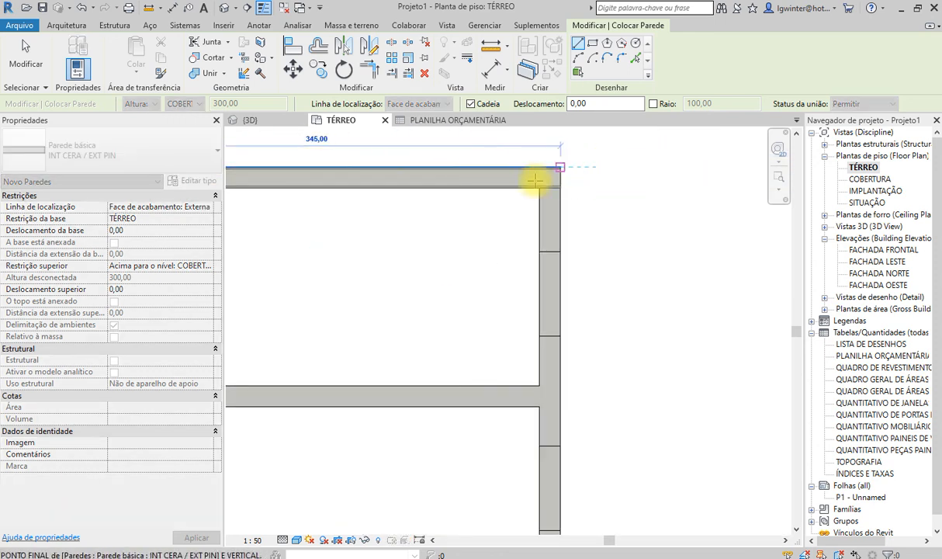
click(560, 167)
key(Escape)
scroll(342, 190, up, 2)
key(Escape)
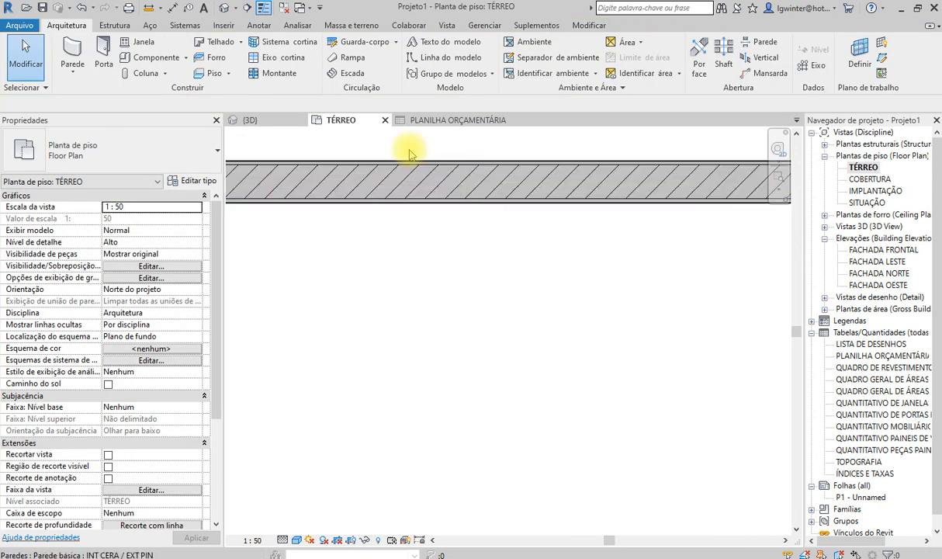
Shorten the INT PIN / EXT PIN wall so it ends at the near face of the perpendicular beam
scroll(682, 194, up, 2)
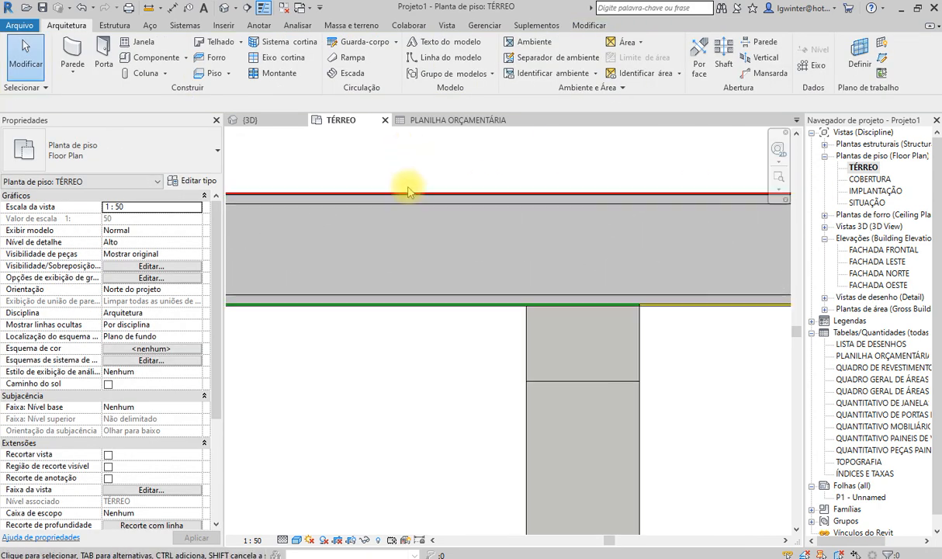
scroll(617, 307, up, 3)
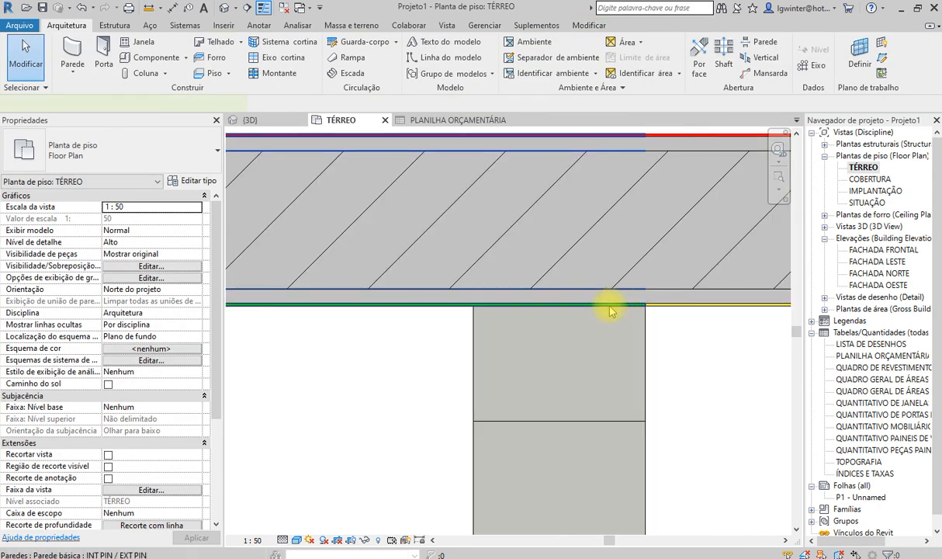
click(595, 286)
scroll(603, 253, down, 2)
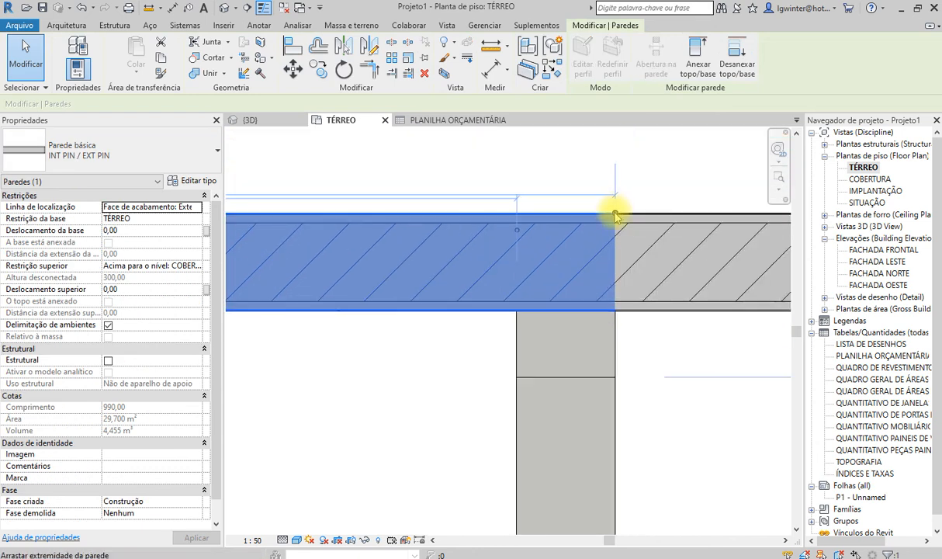
drag(615, 215, 513, 211)
key(Escape)
scroll(515, 220, down, 3)
Examine the gap between the two upper walls over the perpendicular beam and the finish layers at their ends
scroll(530, 239, up, 4)
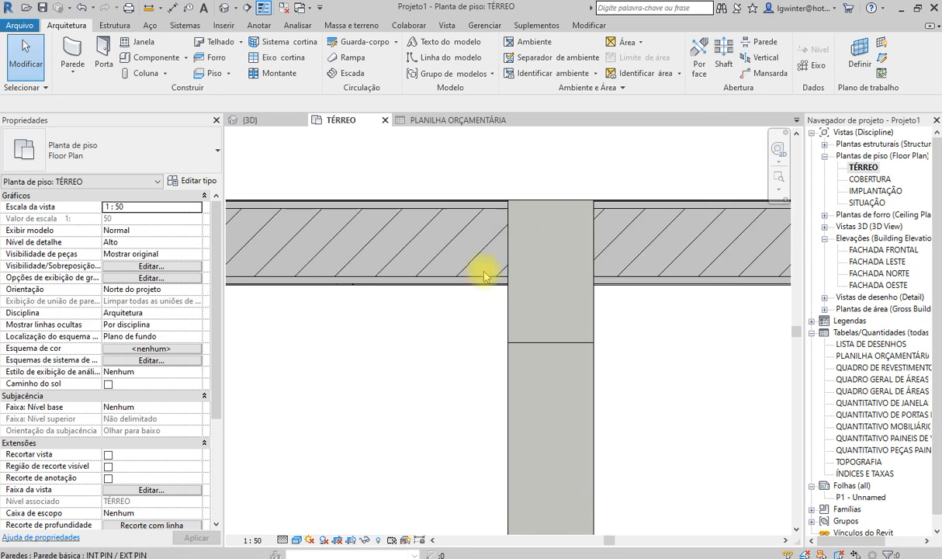
scroll(539, 229, down, 3)
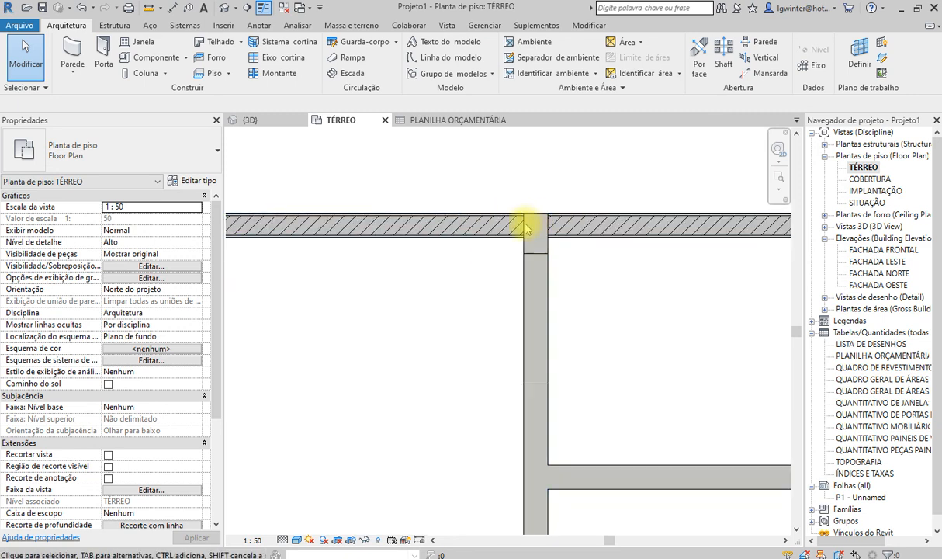
scroll(520, 211, down, 2)
scroll(539, 202, up, 5)
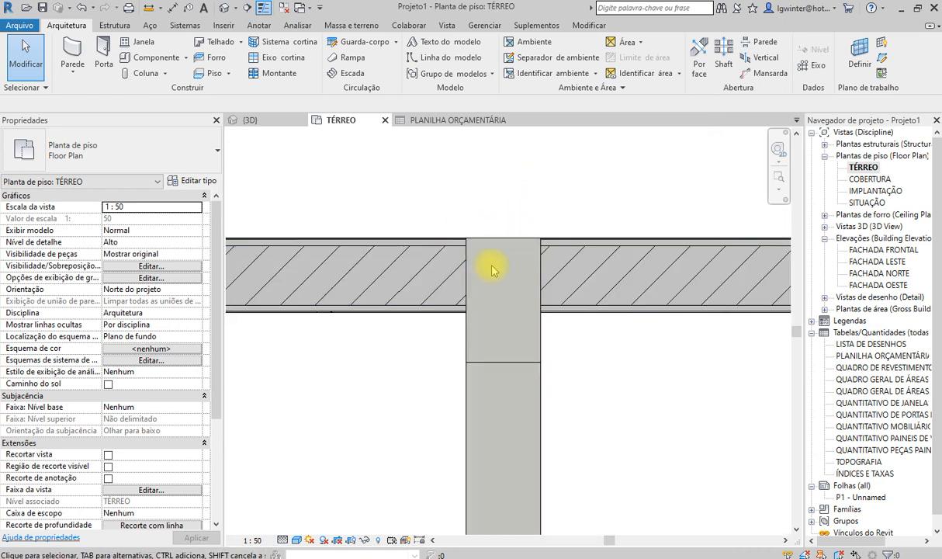
scroll(492, 267, down, 2)
scroll(448, 211, down, 3)
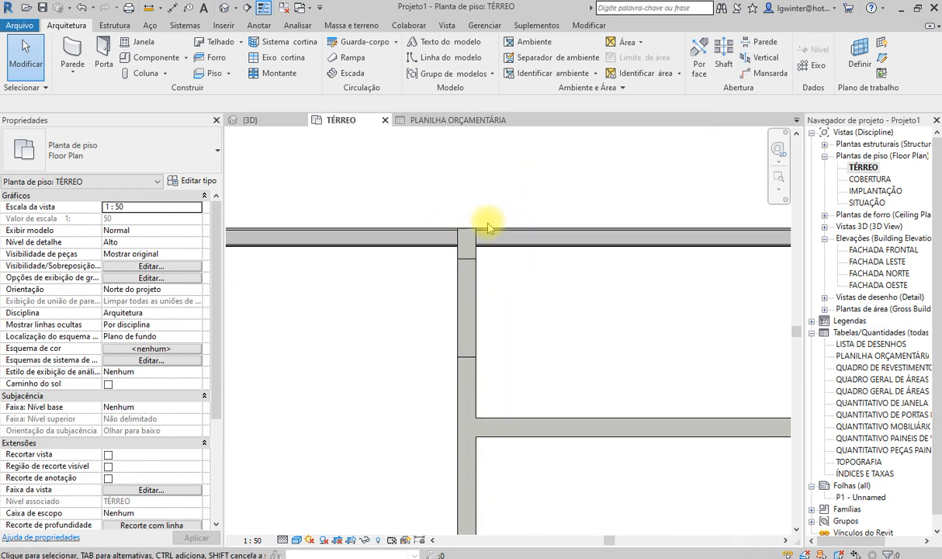
scroll(481, 233, up, 5)
scroll(509, 246, down, 2)
middle_drag(567, 242, 233, 208)
scroll(520, 228, up, 4)
scroll(510, 198, down, 4)
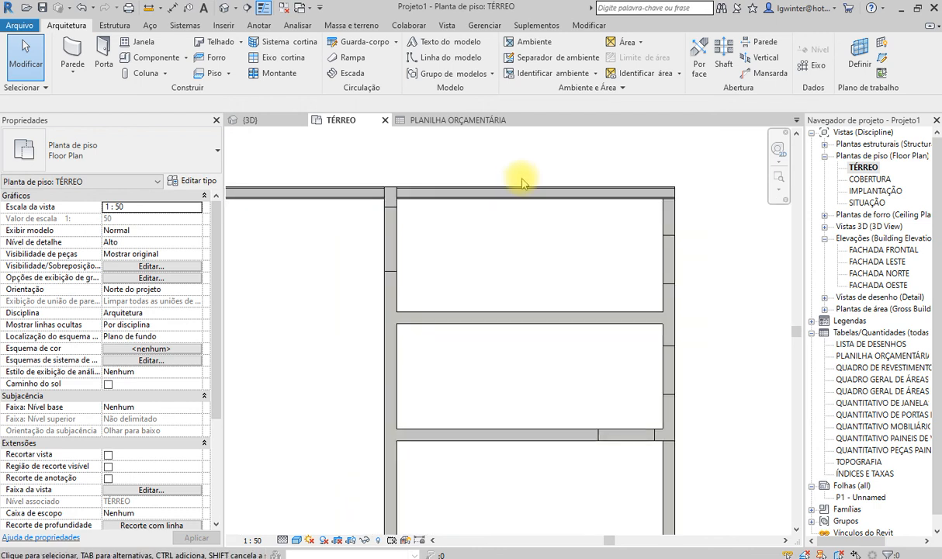
scroll(506, 170, up, 2)
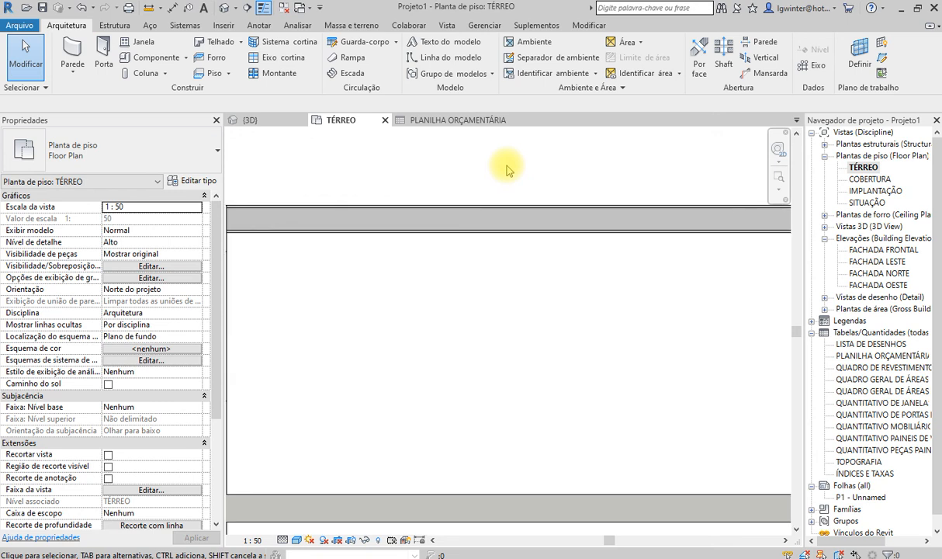
middle_drag(395, 195, 427, 238)
scroll(395, 305, up, 2)
scroll(394, 292, up, 3)
scroll(401, 221, up, 4)
scroll(397, 230, down, 1)
scroll(411, 224, down, 2)
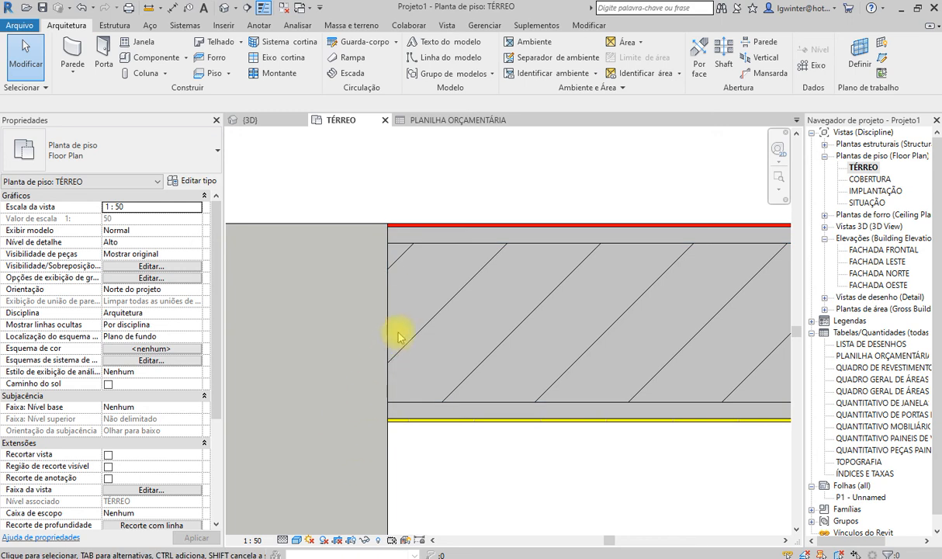
Compare the walls' display by switching the plan's detail level to Baixo and back to Alto
click(284, 541)
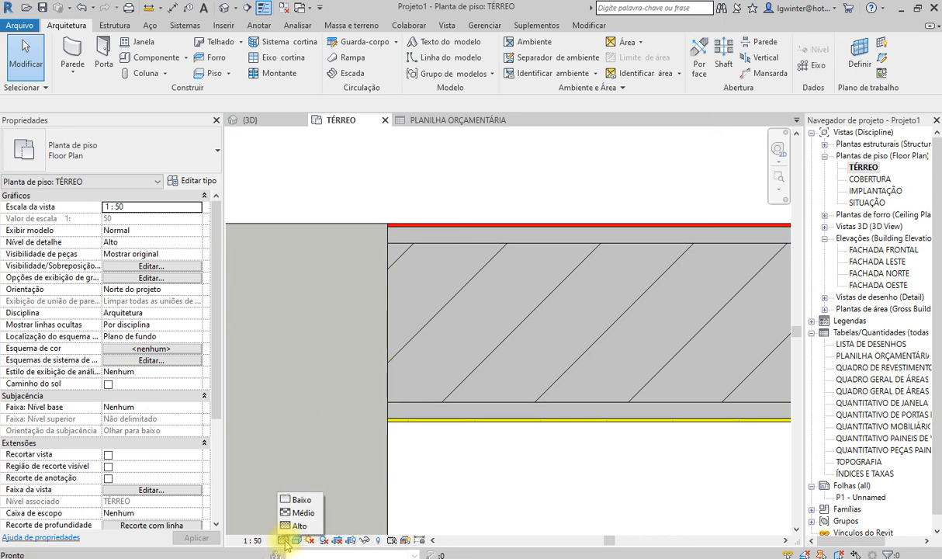
click(301, 501)
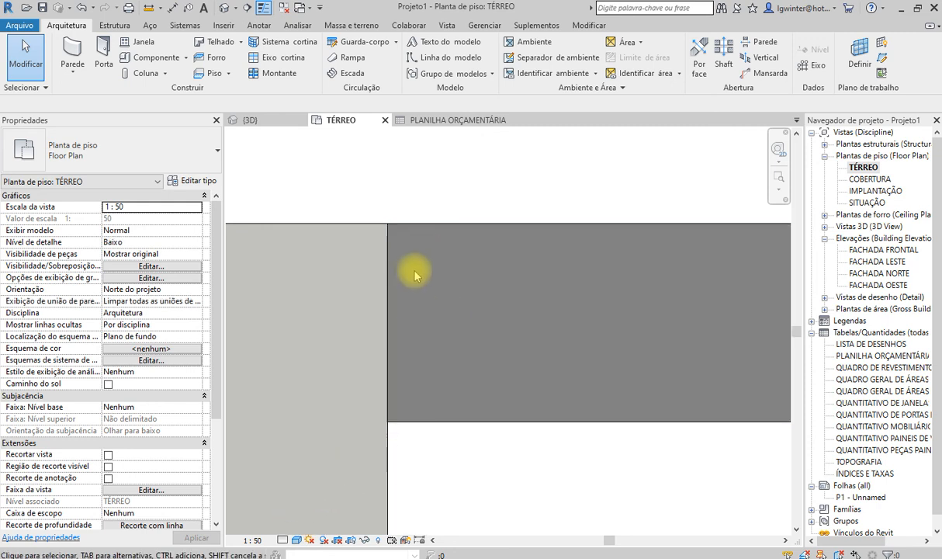
click(281, 541)
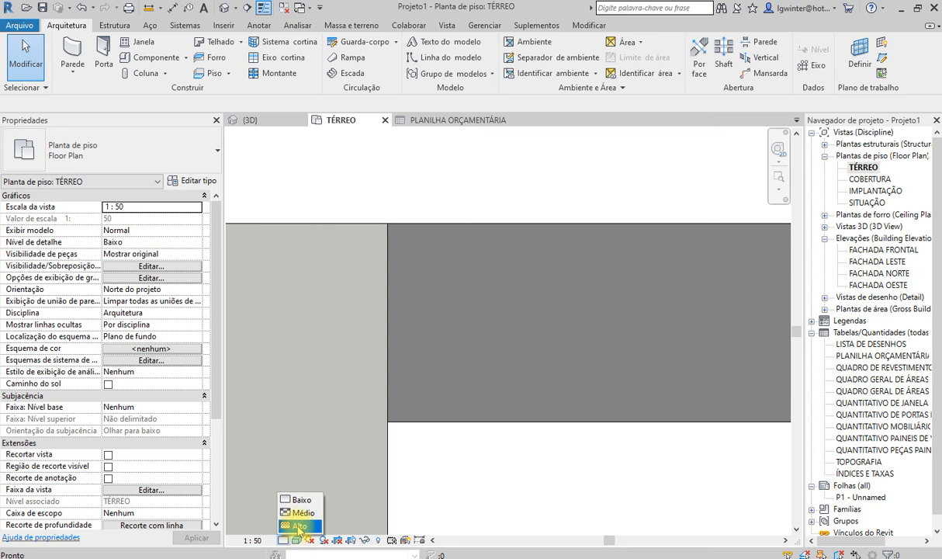
click(298, 528)
scroll(361, 278, down, 5)
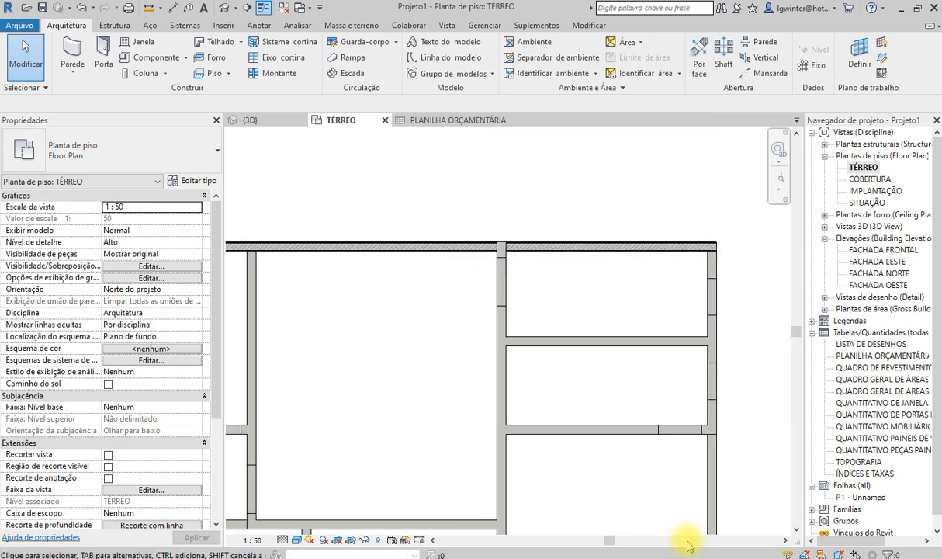